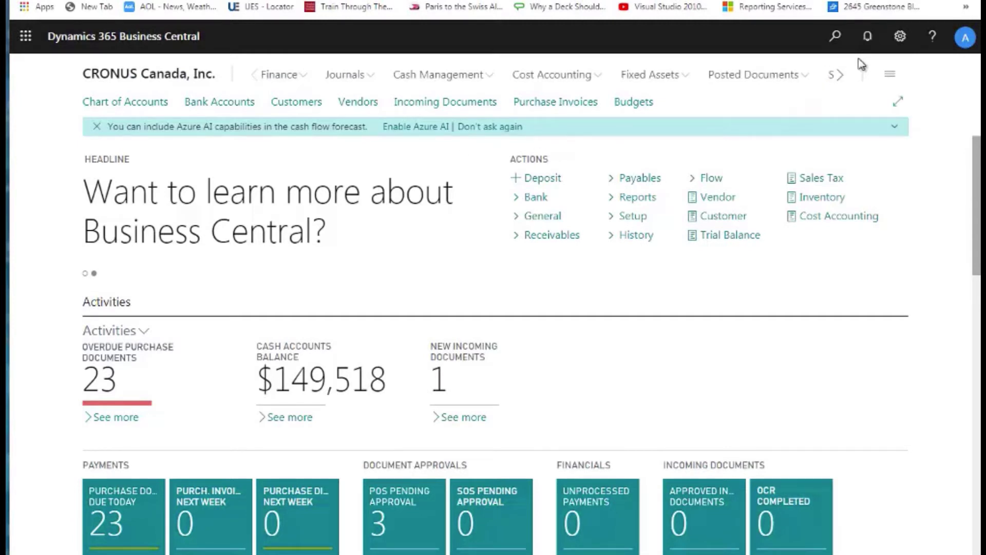
Step: Open General Ledger Setup and set Allow Posting From 1/1/2020 and Allow Posting To 1/31/2020
{"action": "left_click", "coordinate": [833, 40]}
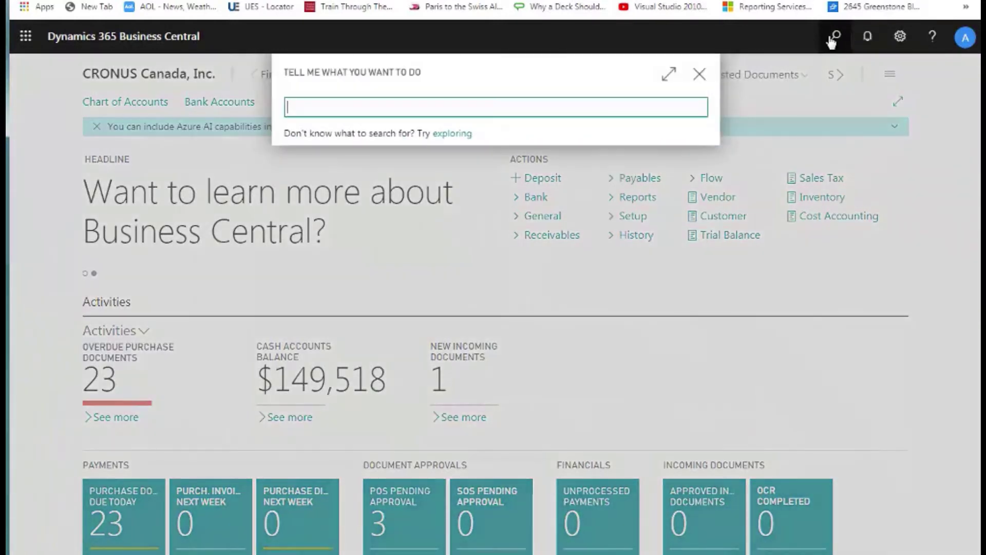
{"action": "type", "text": "Gene"}
{"action": "type", "text": "ral L"}
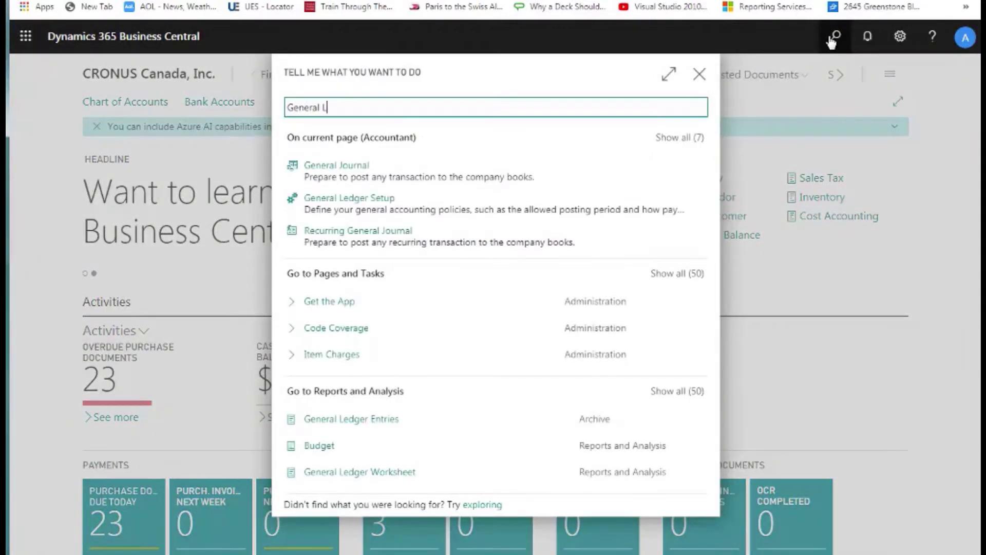
{"action": "type", "text": "edger Set"}
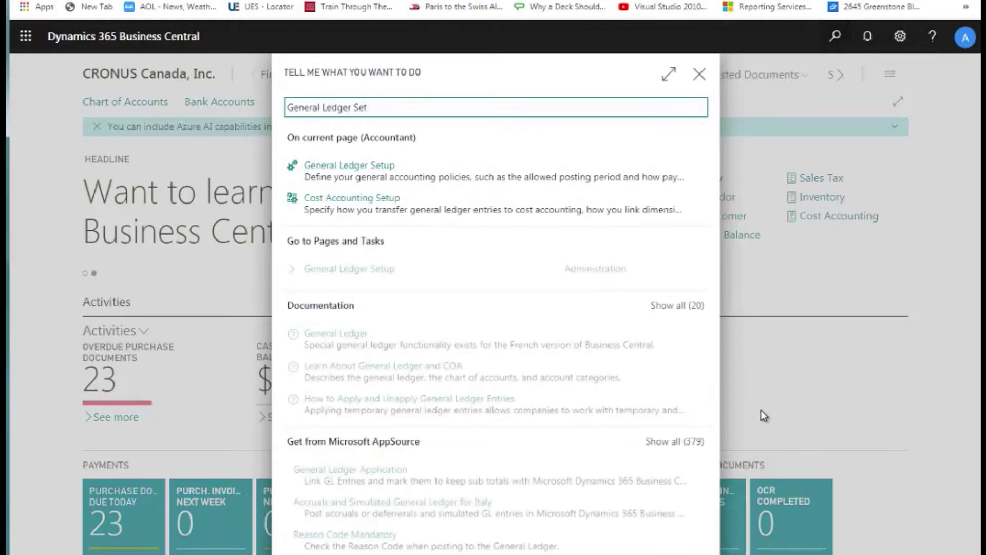
{"action": "left_click", "coordinate": [343, 275]}
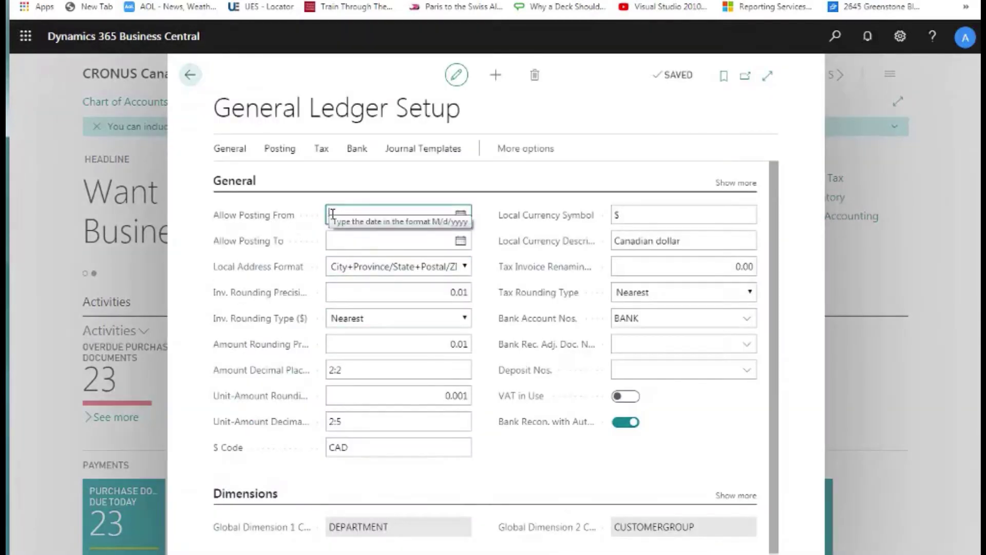
{"action": "left_click", "coordinate": [349, 214]}
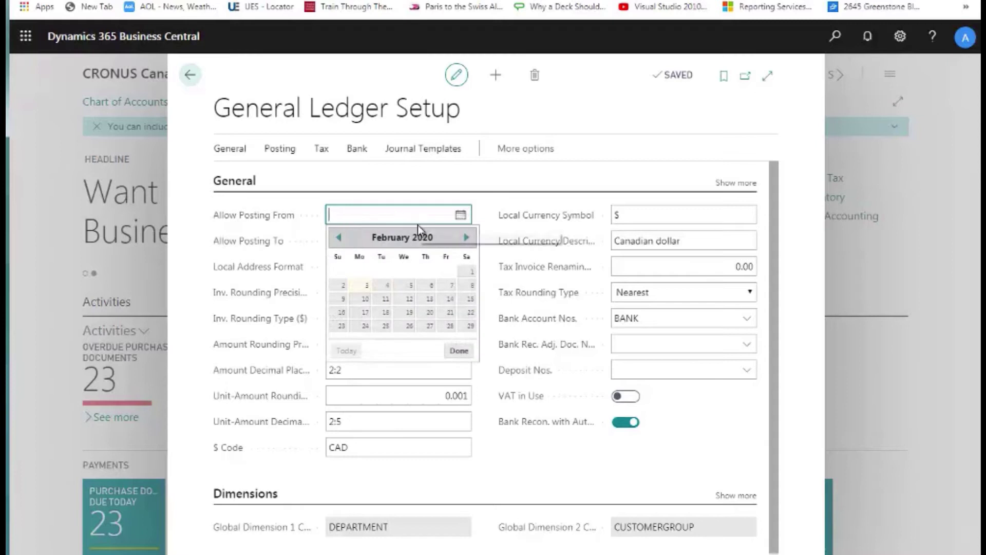
{"action": "left_click", "coordinate": [337, 238]}
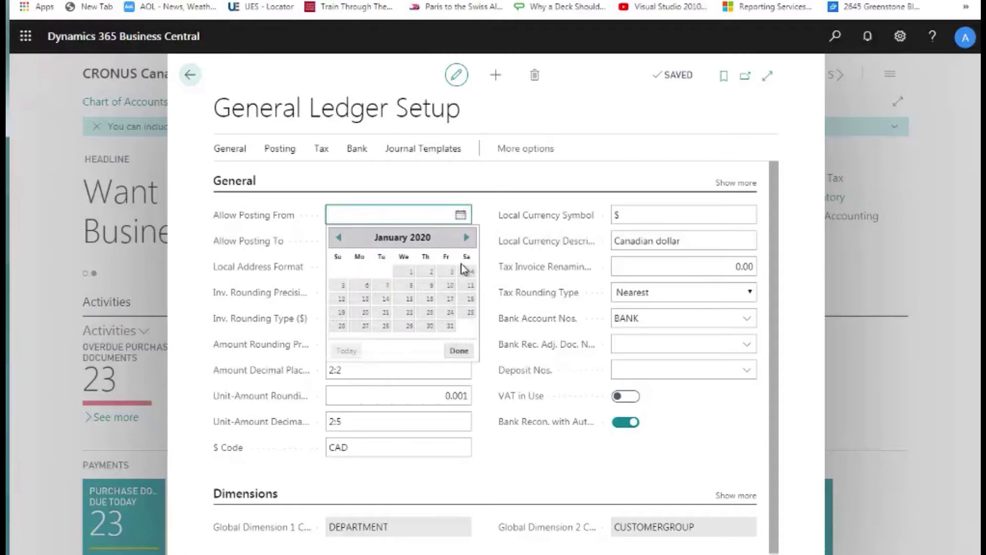
{"action": "left_click", "coordinate": [413, 272]}
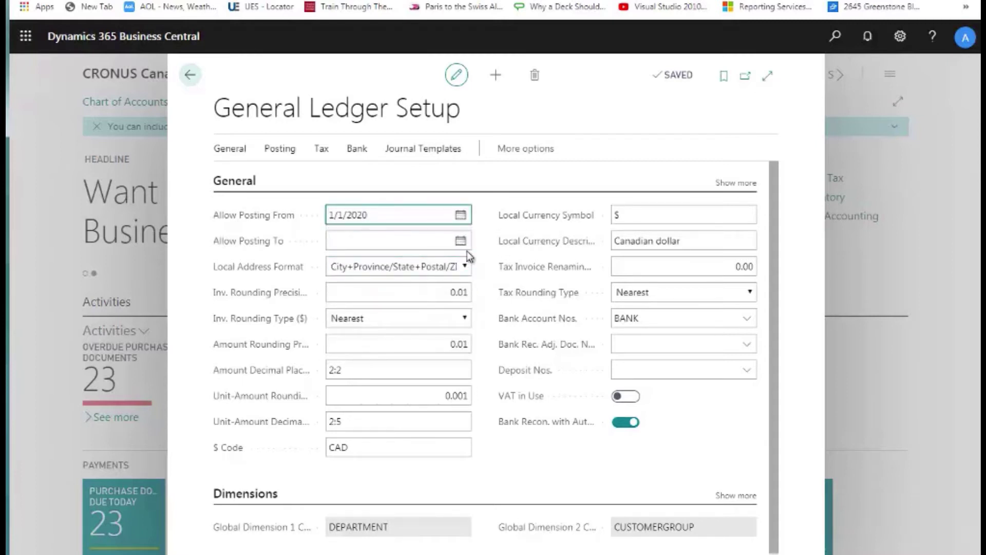
{"action": "left_click", "coordinate": [460, 241]}
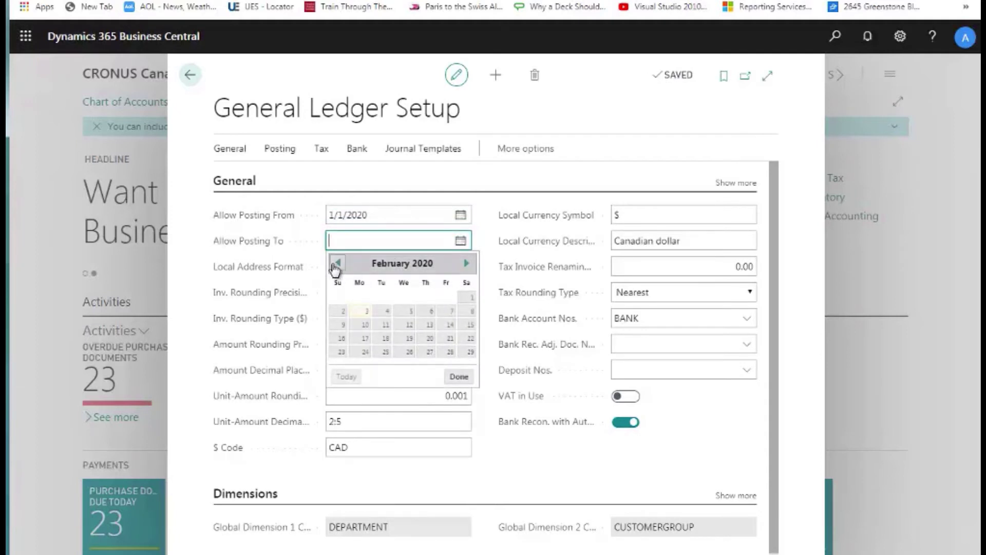
{"action": "left_click", "coordinate": [337, 264]}
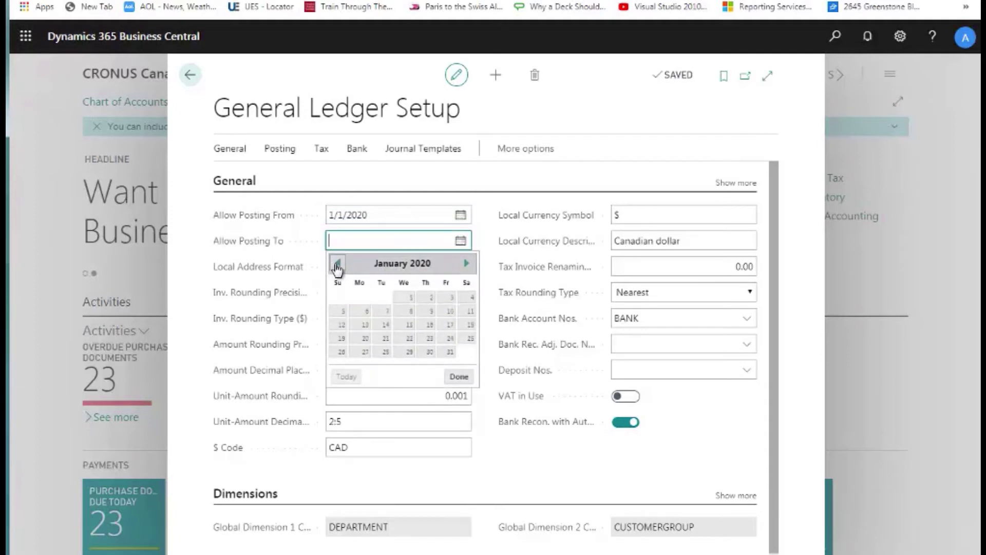
{"action": "left_click", "coordinate": [449, 352]}
{"action": "left_click", "coordinate": [401, 216]}
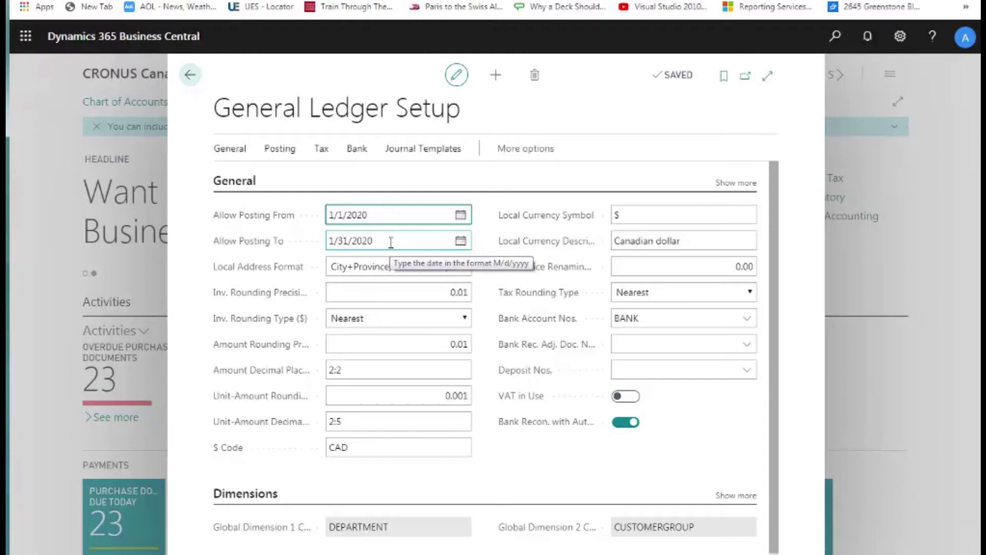
Step: Delete the 1/1/2020 and 1/31/2020 allowed posting dates so both fields save blank
{"action": "left_click", "coordinate": [370, 215]}
{"action": "left_click_drag", "start_coordinate": [382, 215], "coordinate": [329, 218]}
{"action": "key", "text": "BackSpace"}
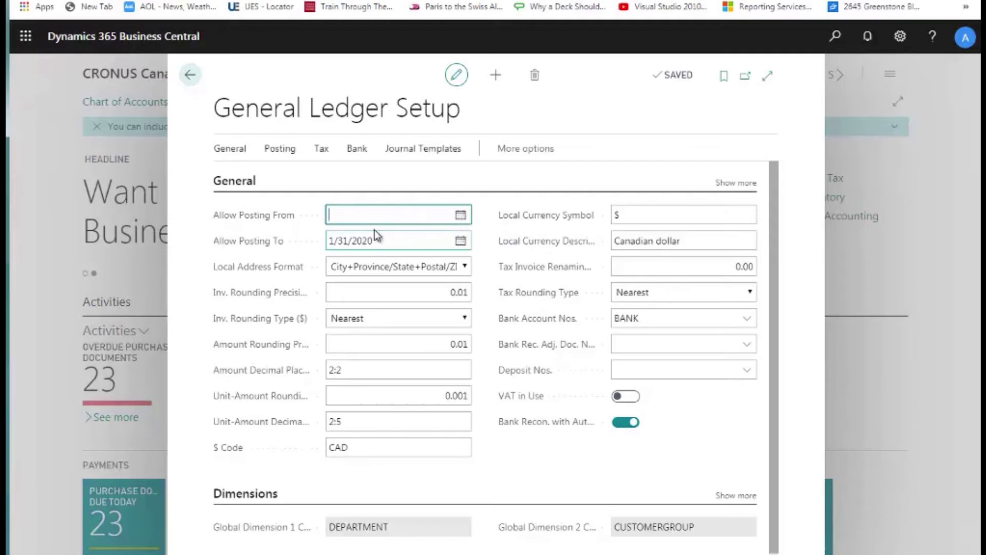
{"action": "left_click_drag", "start_coordinate": [381, 242], "coordinate": [322, 246]}
{"action": "key", "text": "BackSpace"}
{"action": "left_click", "coordinate": [363, 218]}
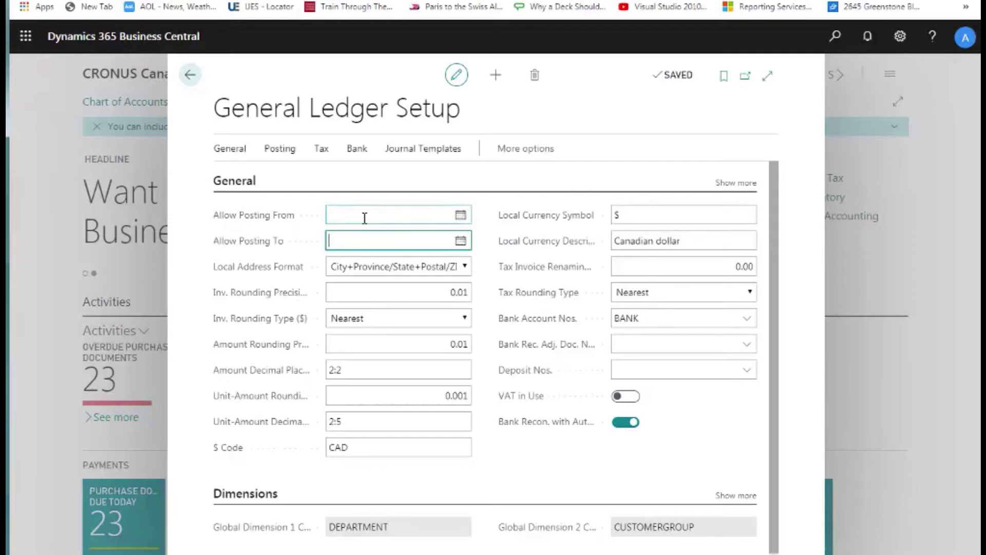
{"action": "left_click", "coordinate": [362, 184]}
{"action": "left_click", "coordinate": [399, 237]}
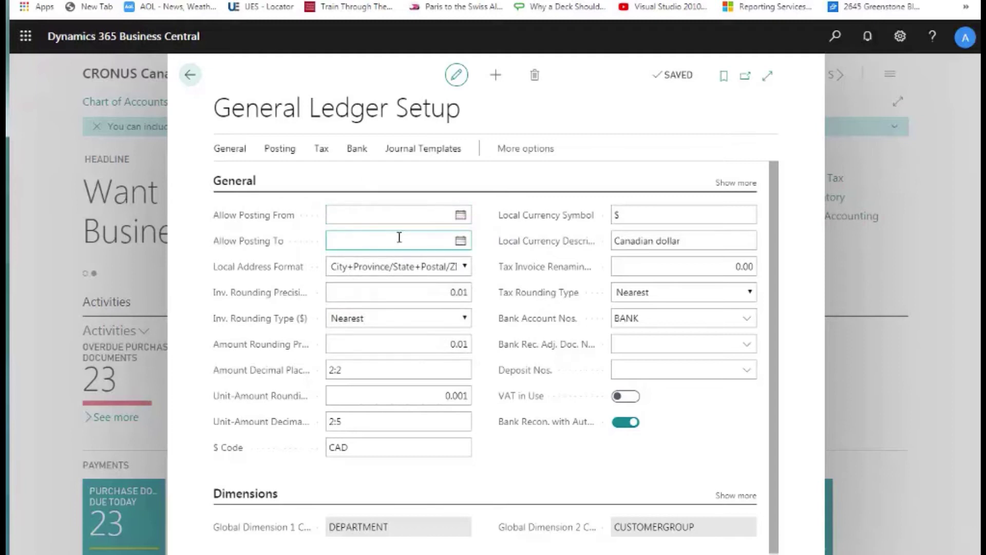
{"action": "left_click", "coordinate": [355, 223]}
{"action": "left_click", "coordinate": [361, 237]}
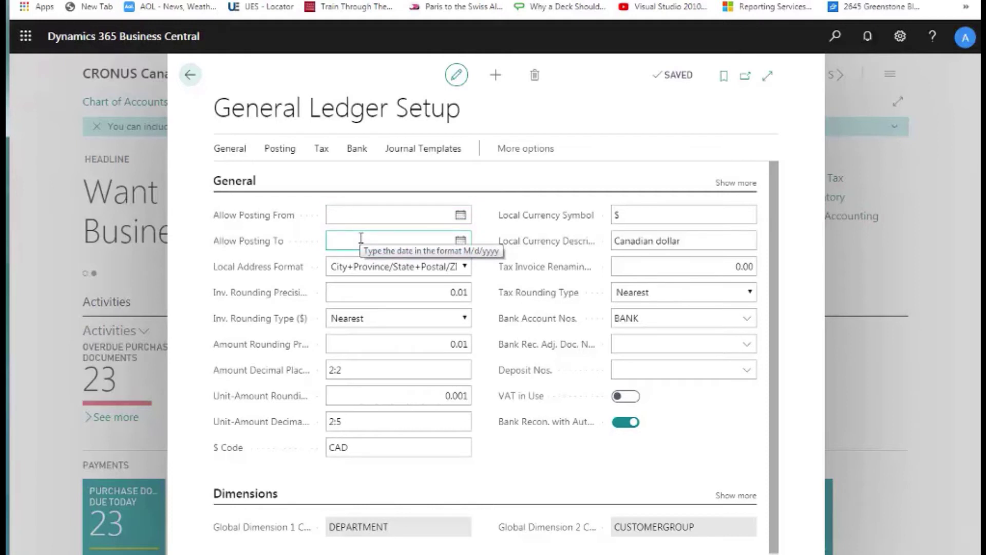
{"action": "left_click", "coordinate": [940, 544]}
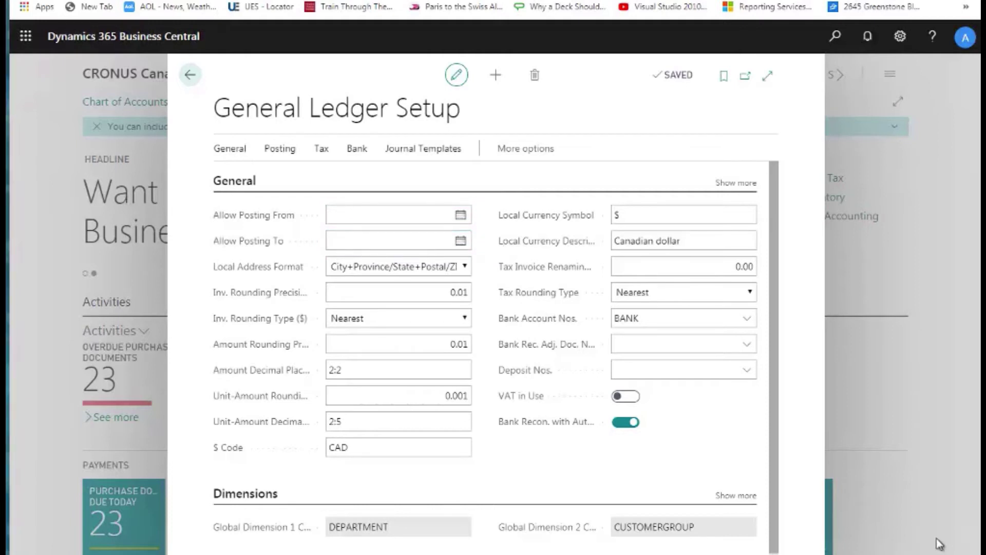
Step: Open User Setup and give the user a posting window of 1/1/2020 to 12/31/2020
{"action": "left_click", "coordinate": [191, 76]}
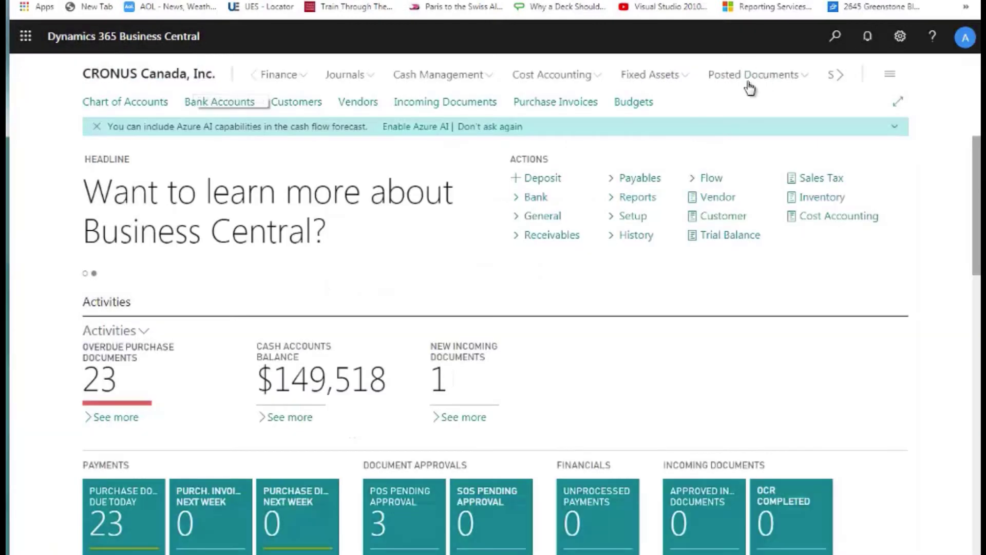
{"action": "left_click", "coordinate": [836, 39]}
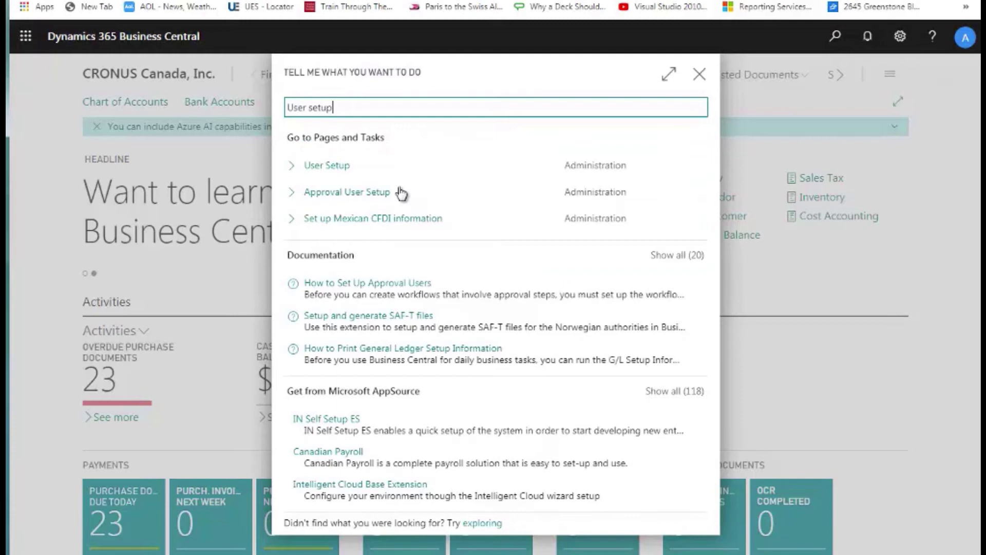
{"action": "left_click", "coordinate": [308, 165]}
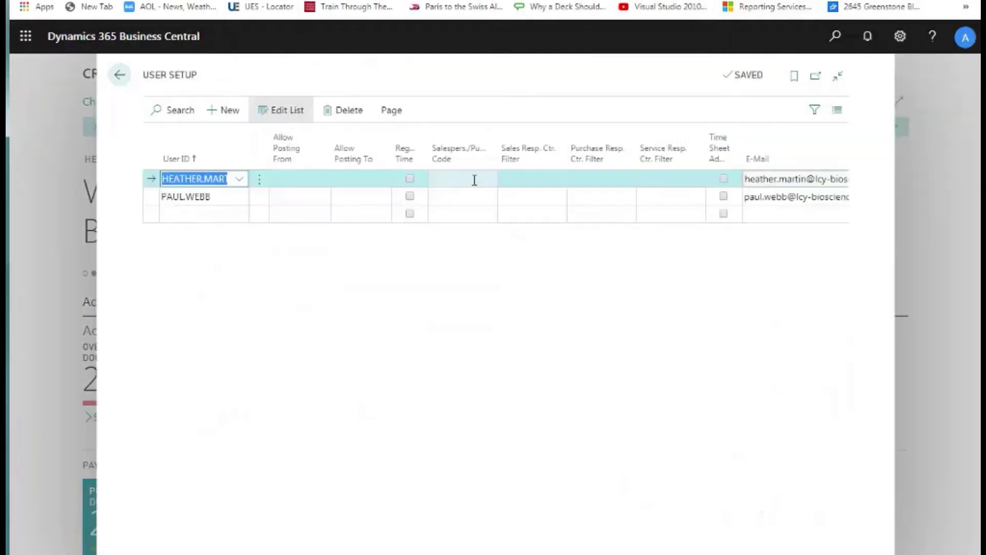
{"action": "left_click", "coordinate": [293, 178]}
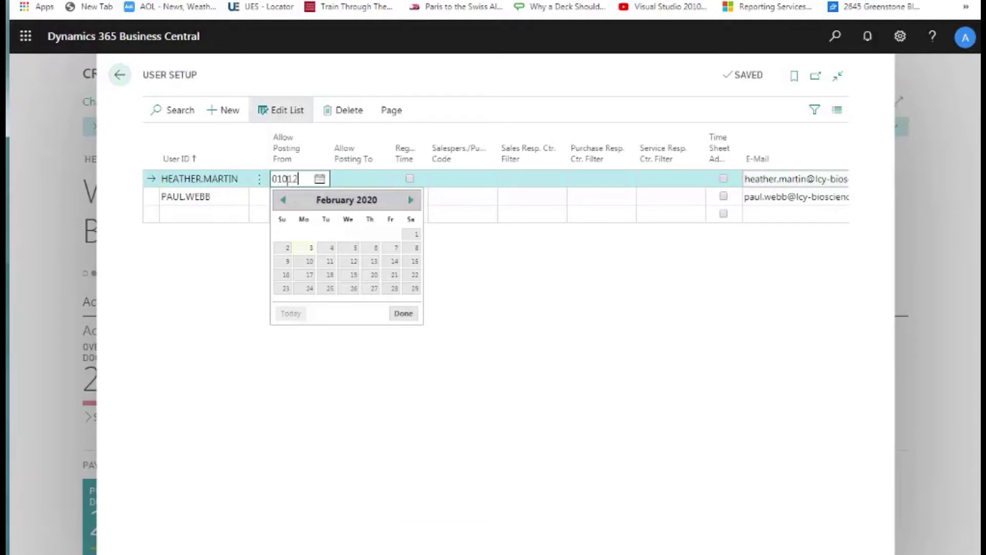
{"action": "key", "text": "Tab"}
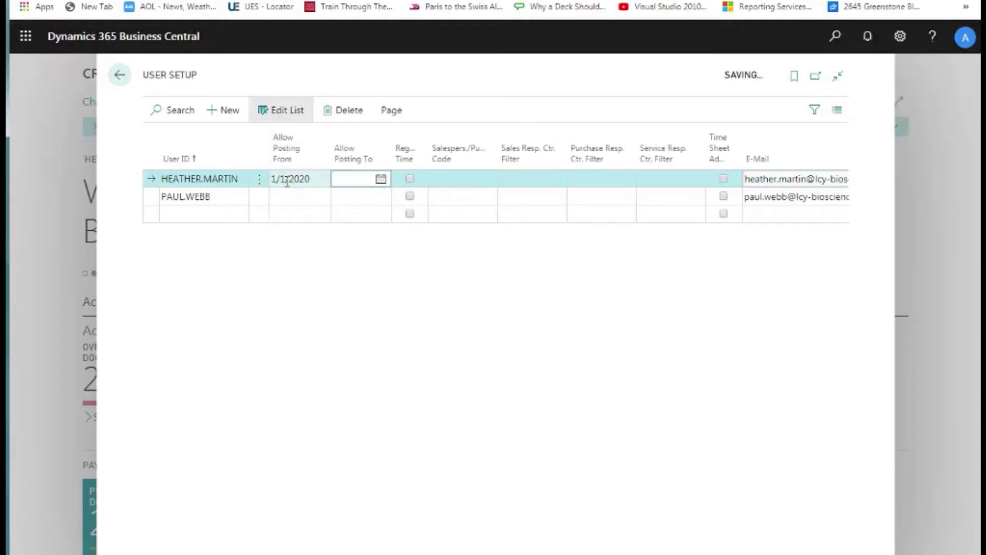
{"action": "type", "text": "123120"}
{"action": "key", "text": "Tab"}
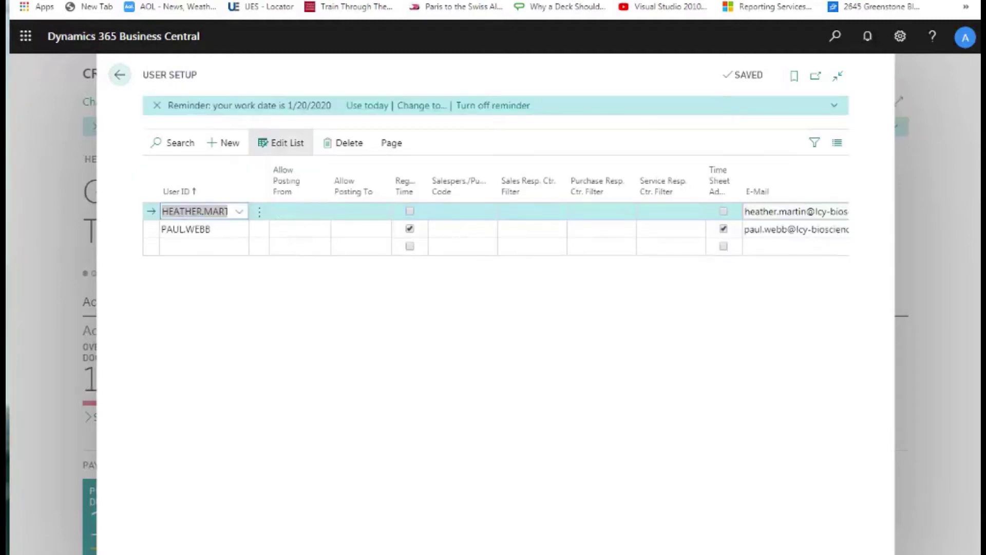
Step: Open Accounting Periods, scroll to the 2022 periods, and show the Process actions
{"action": "left_click", "coordinate": [121, 78]}
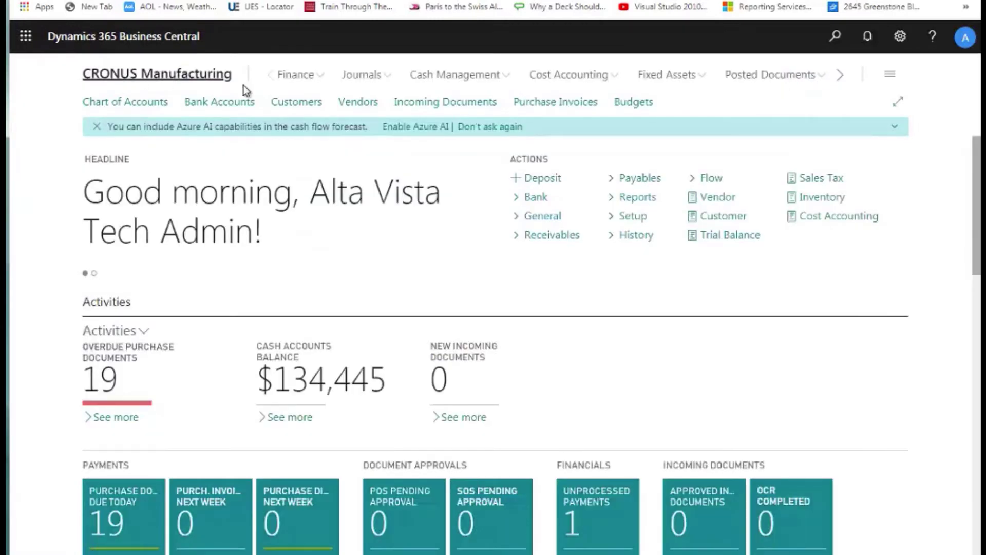
{"action": "left_click", "coordinate": [834, 37]}
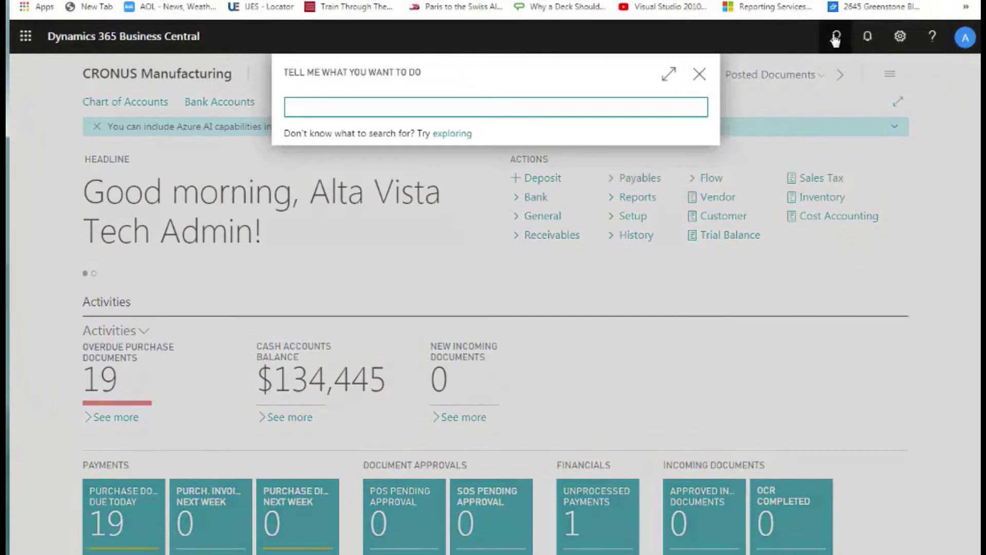
{"action": "type", "text": "accounting period"}
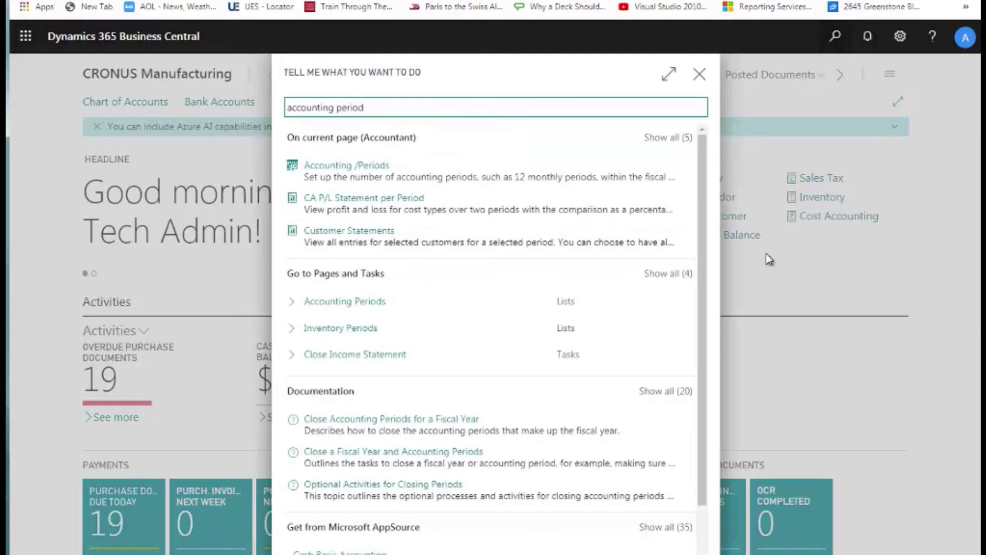
{"action": "left_click", "coordinate": [323, 306]}
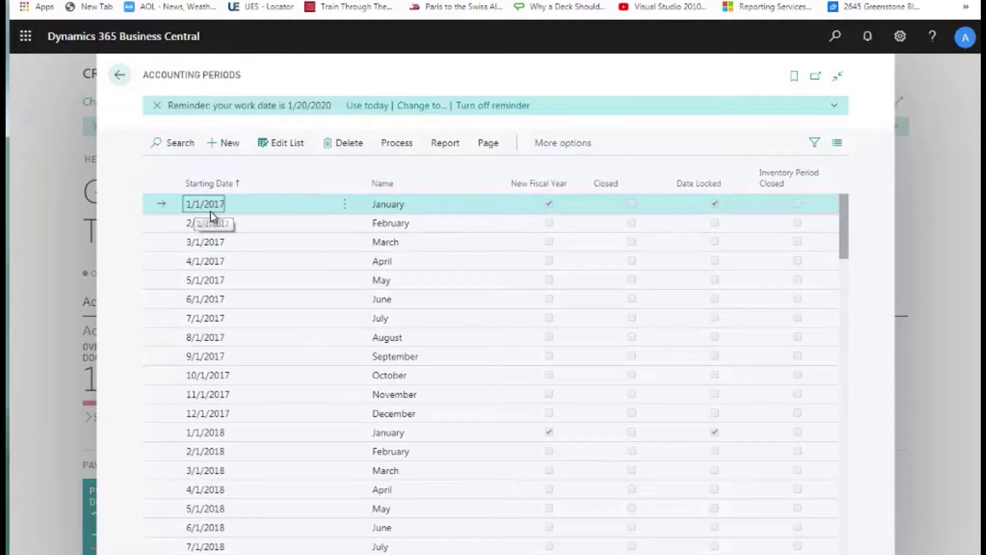
{"action": "left_click_drag", "start_coordinate": [842, 214], "coordinate": [858, 535]}
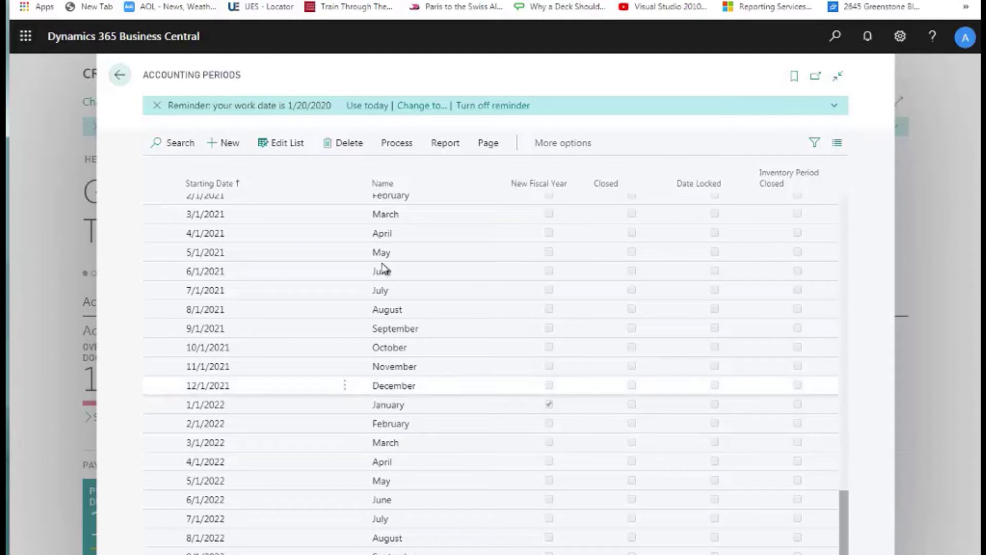
{"action": "left_click", "coordinate": [405, 147]}
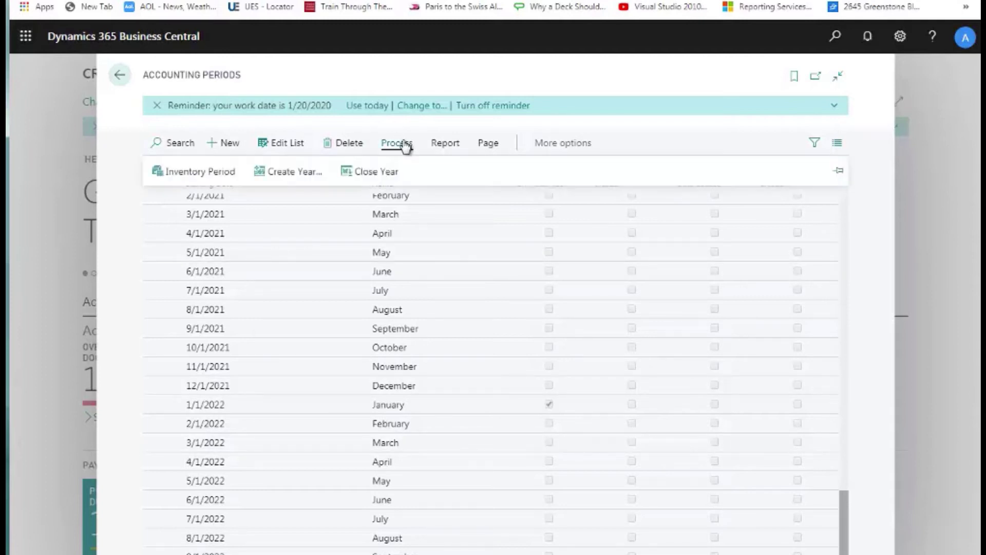
Step: Create a fiscal year of 12 periods of 1M each, starting 12/1/2022
{"action": "left_click", "coordinate": [295, 173]}
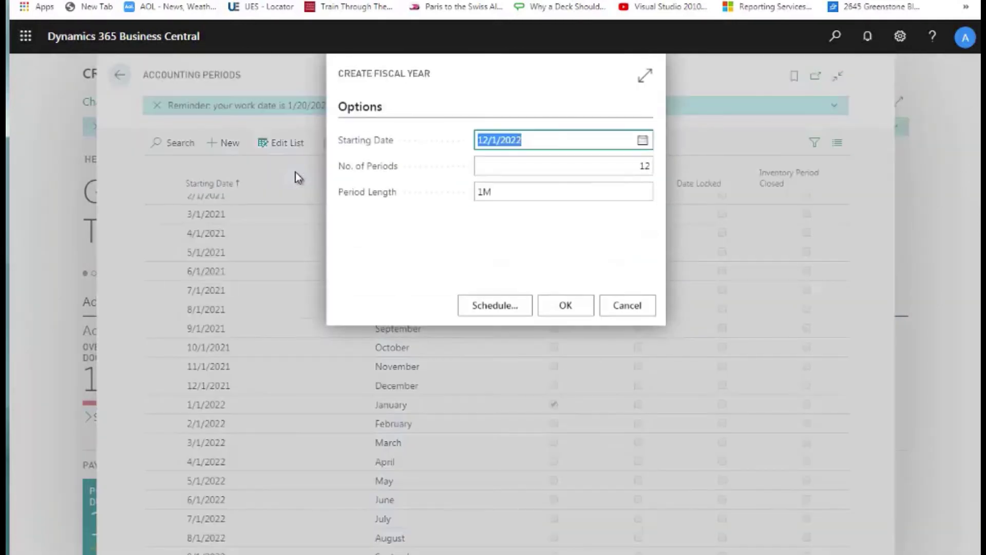
{"action": "left_click", "coordinate": [533, 140]}
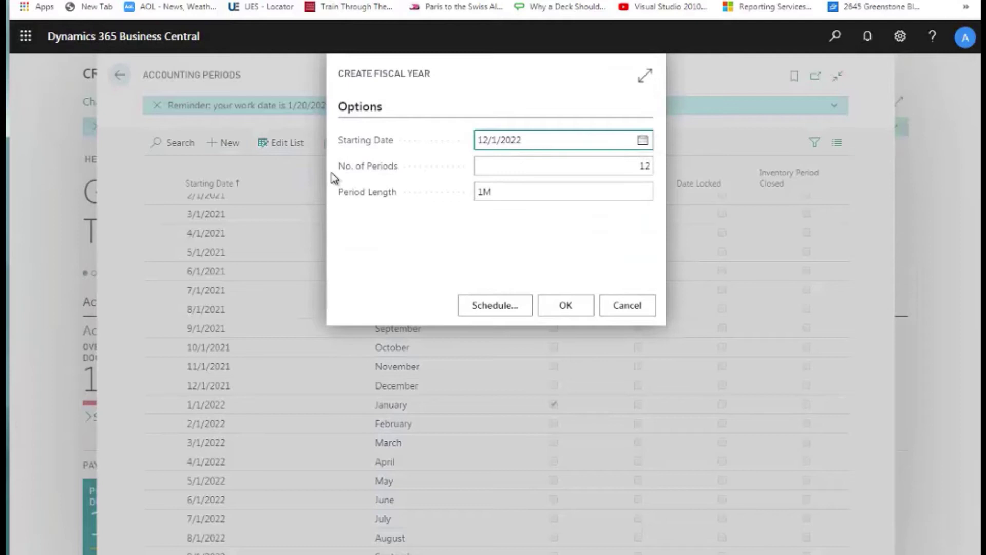
{"action": "left_click", "coordinate": [605, 170]}
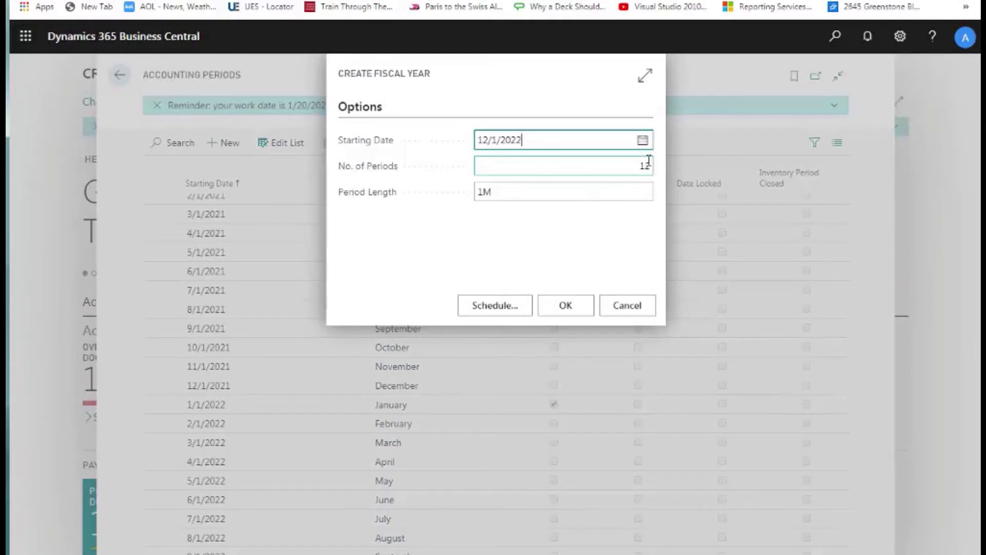
{"action": "left_click", "coordinate": [500, 197]}
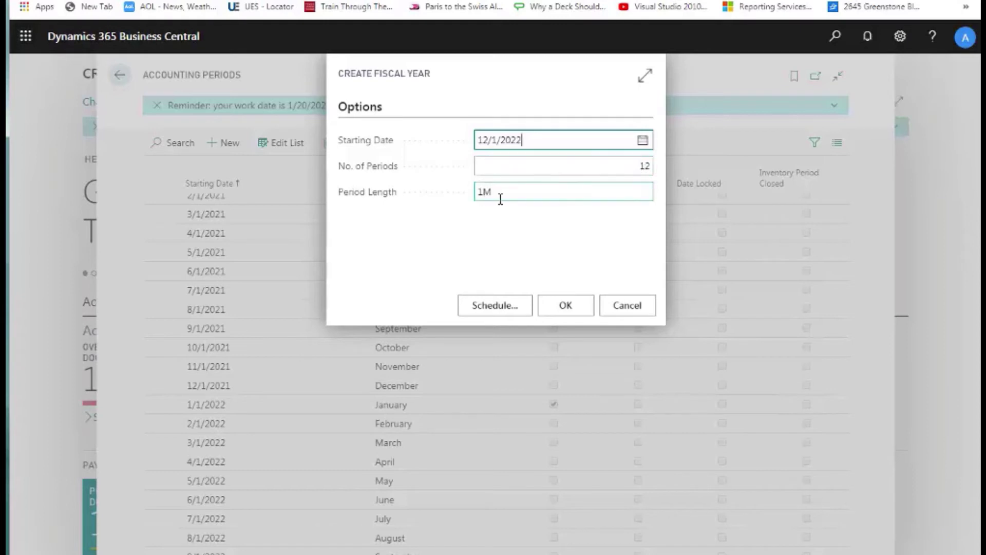
{"action": "left_click", "coordinate": [567, 307]}
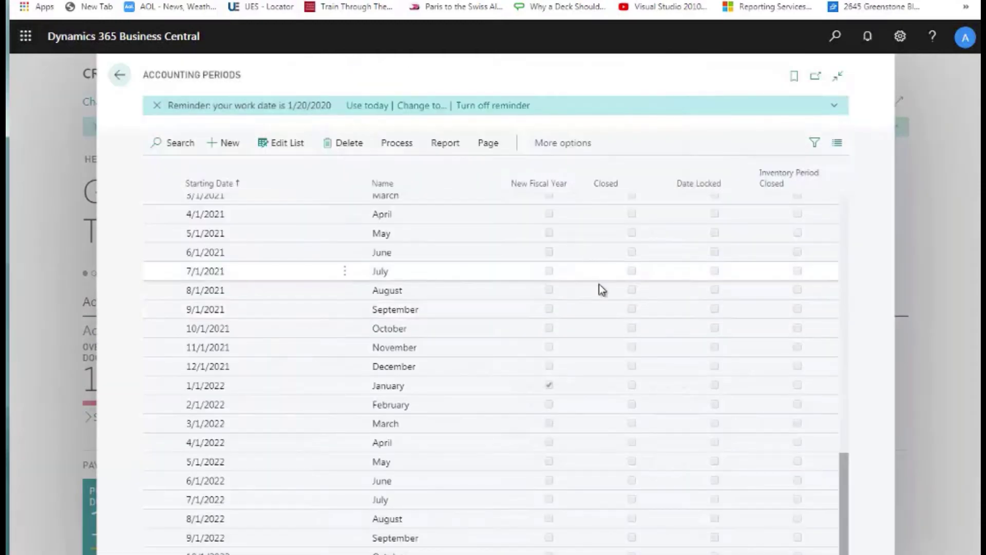
{"action": "scroll", "coordinate": [597, 291], "scroll_direction": "down", "scroll_amount": 4}
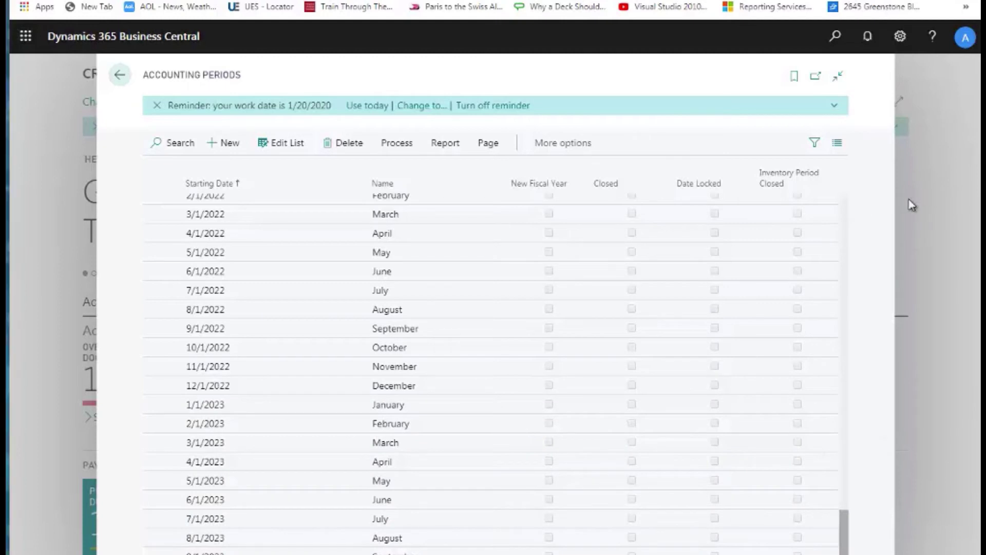
Step: Open the Chart of Accounts and bring up the card for account 14100 Resale Items
{"action": "left_click", "coordinate": [120, 75]}
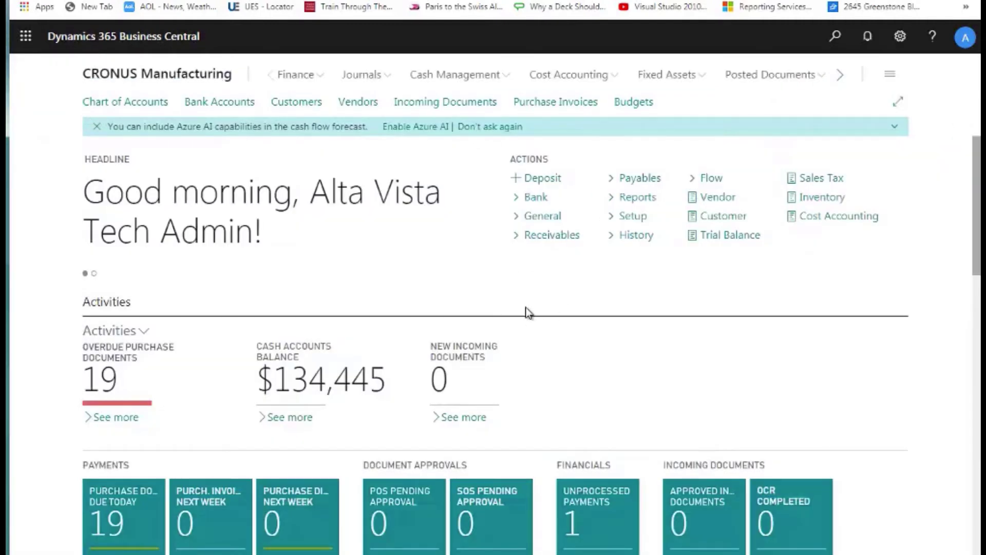
{"action": "left_click", "coordinate": [144, 107]}
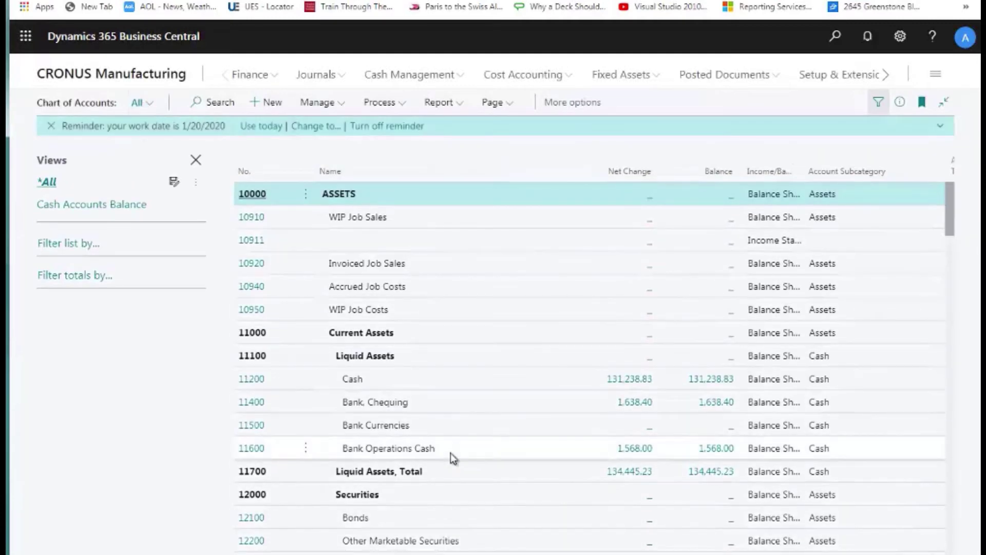
{"action": "scroll", "coordinate": [448, 454], "scroll_direction": "down", "scroll_amount": 5}
{"action": "scroll", "coordinate": [448, 454], "scroll_direction": "down", "scroll_amount": 3}
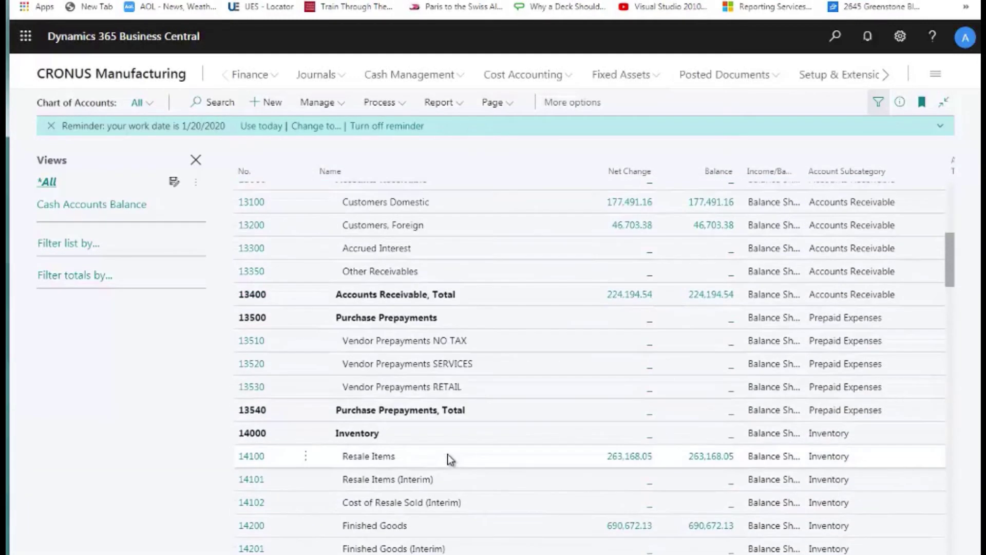
{"action": "scroll", "coordinate": [449, 454], "scroll_direction": "down", "scroll_amount": 2}
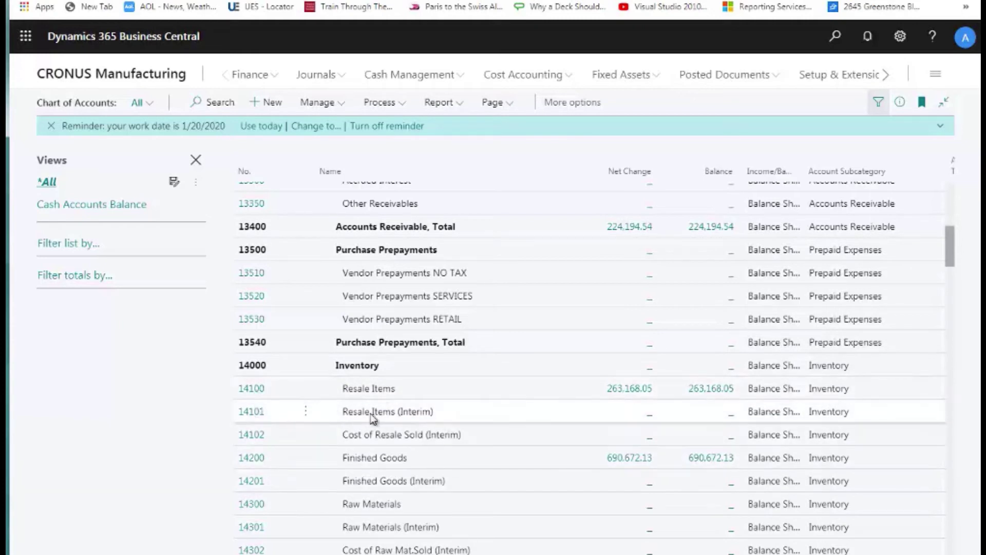
{"action": "left_click", "coordinate": [251, 389]}
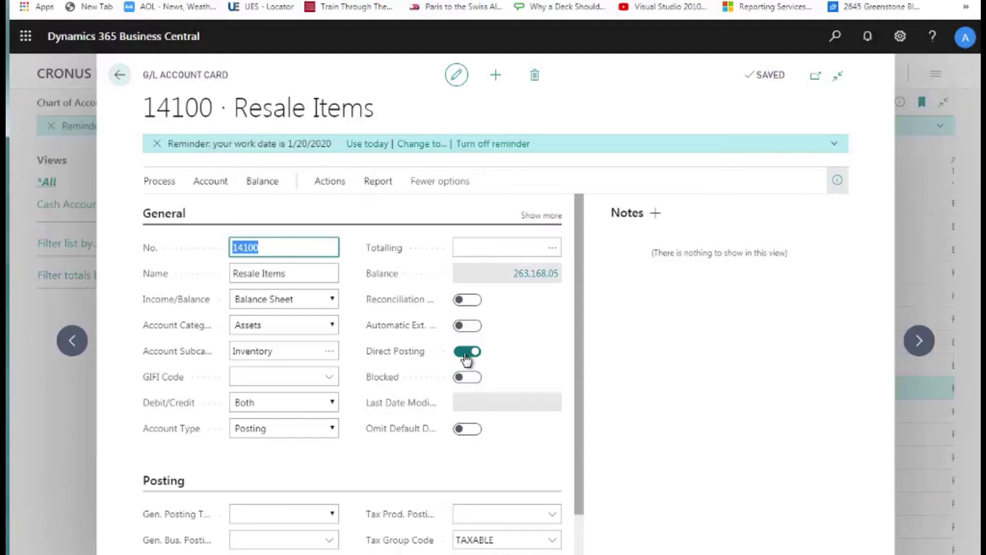
Step: Leave the 14100 Resale Items card and Chart of Accounts for the home page
{"action": "mouse_move", "coordinate": [406, 358]}
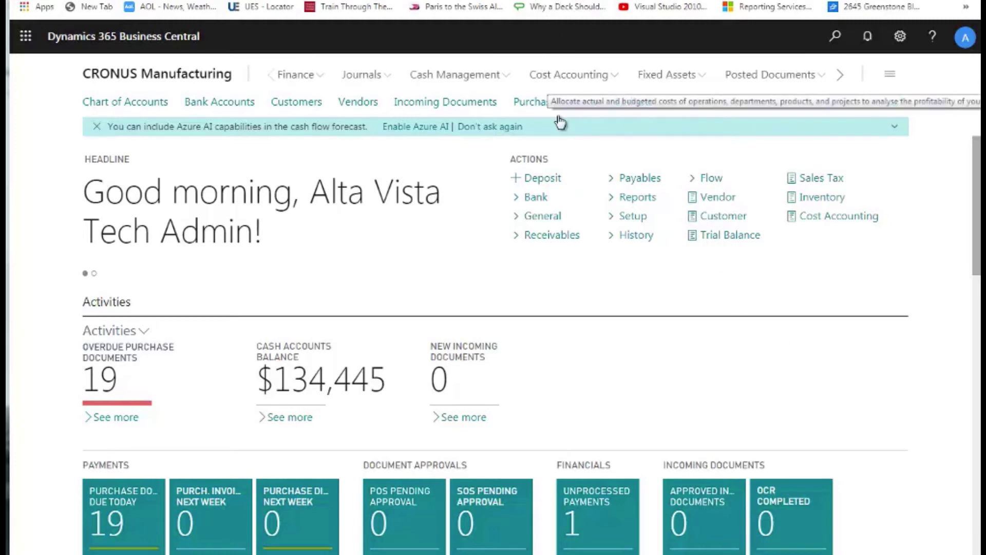
{"action": "left_click", "coordinate": [835, 37]}
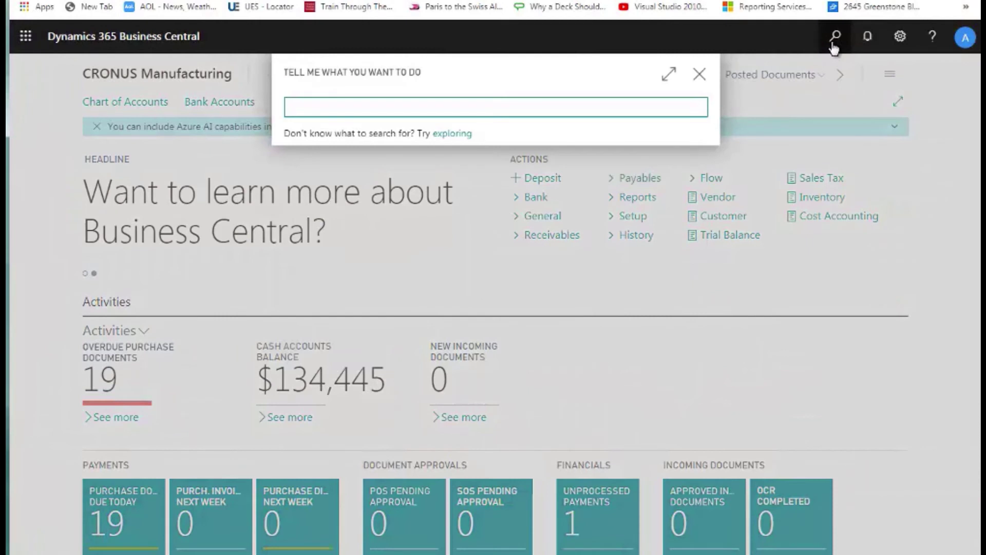
{"action": "type", "text": "Gener"}
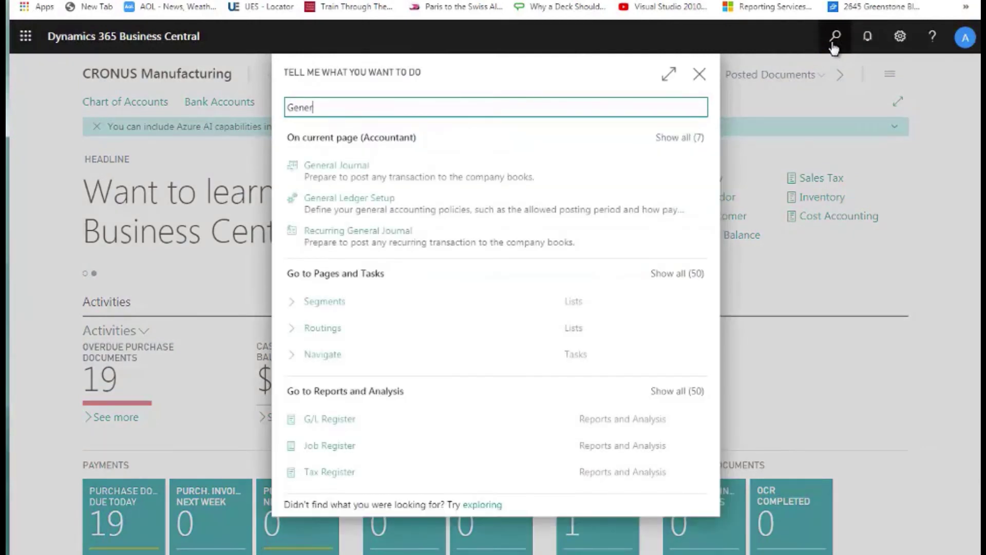
{"action": "type", "text": "al journal"}
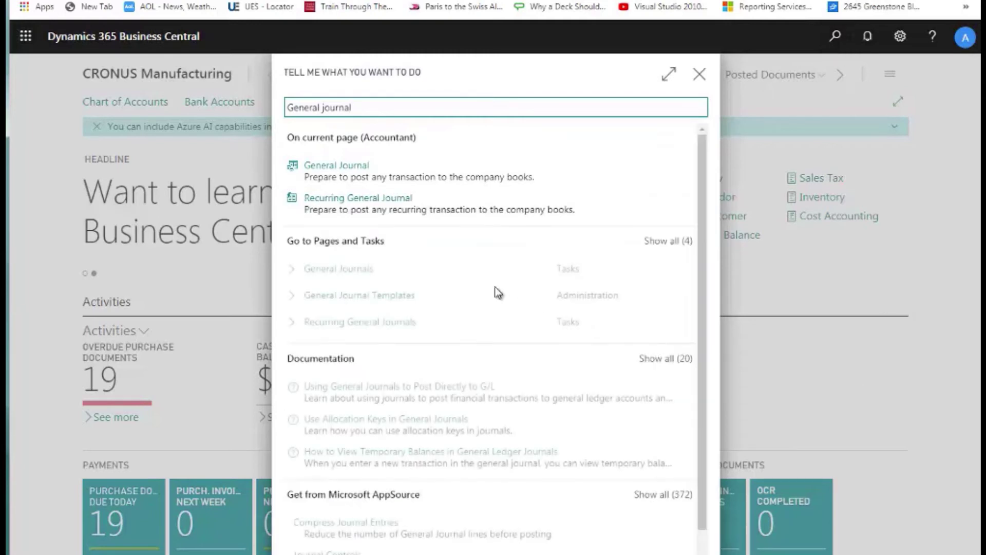
{"action": "left_click", "coordinate": [354, 269]}
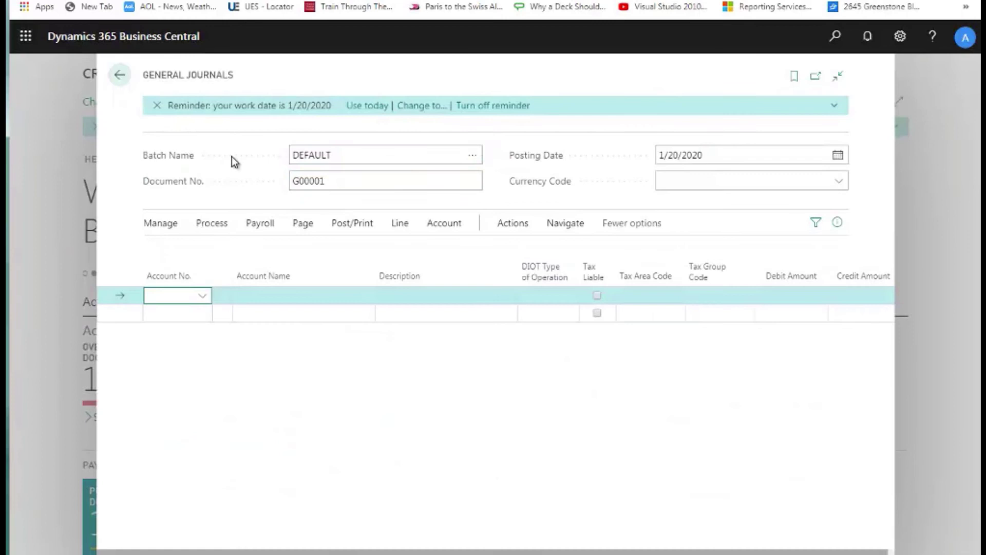
{"action": "left_click", "coordinate": [341, 154]}
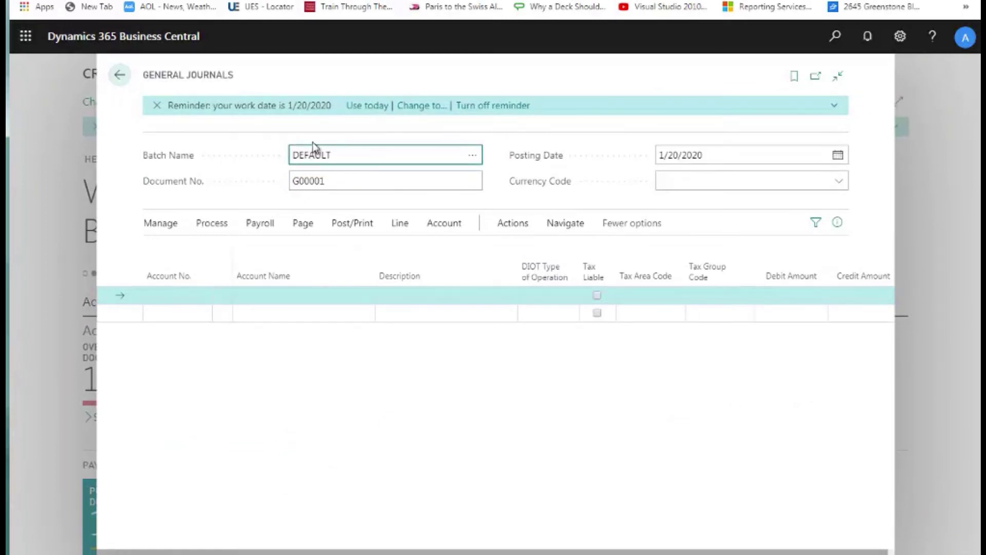
{"action": "left_click", "coordinate": [472, 159]}
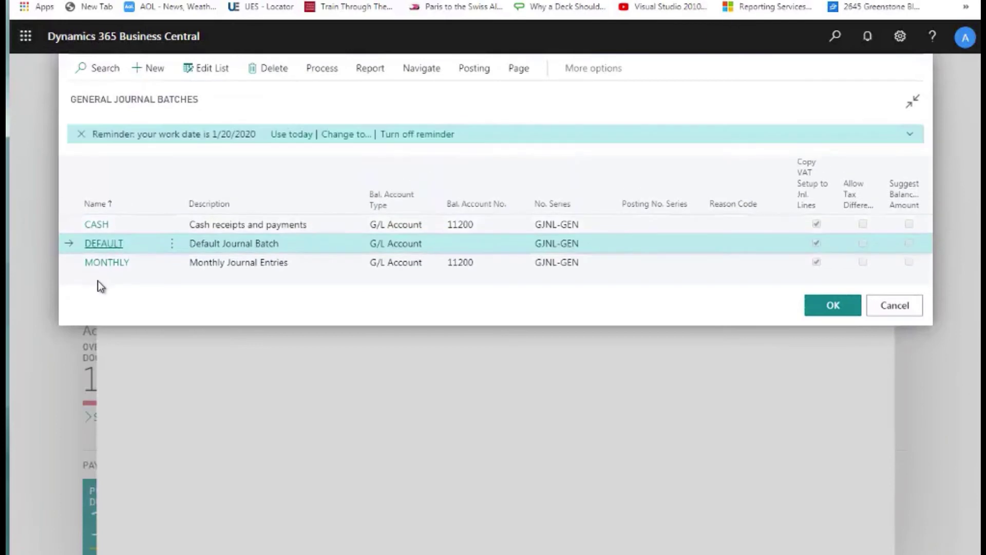
{"action": "left_click", "coordinate": [106, 247]}
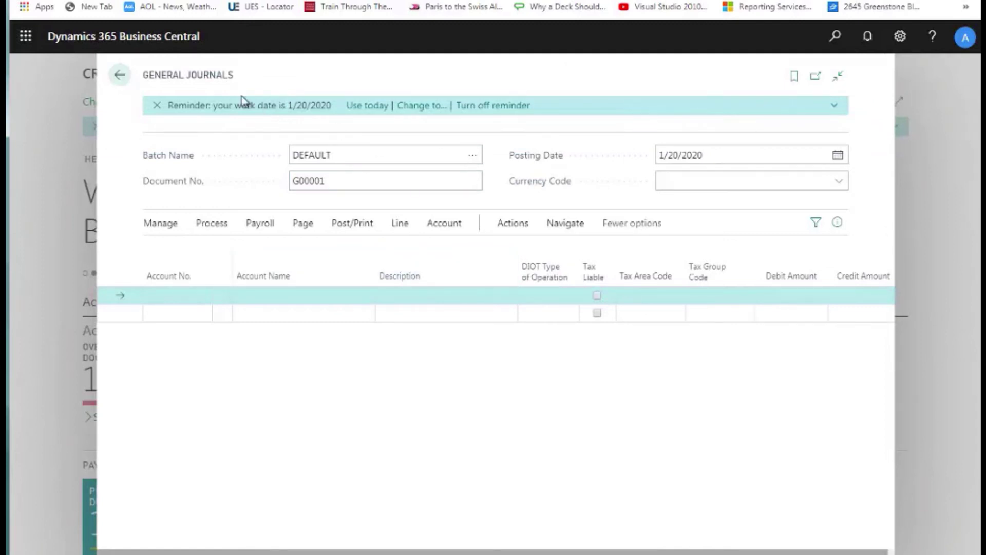
{"action": "left_click", "coordinate": [119, 74]}
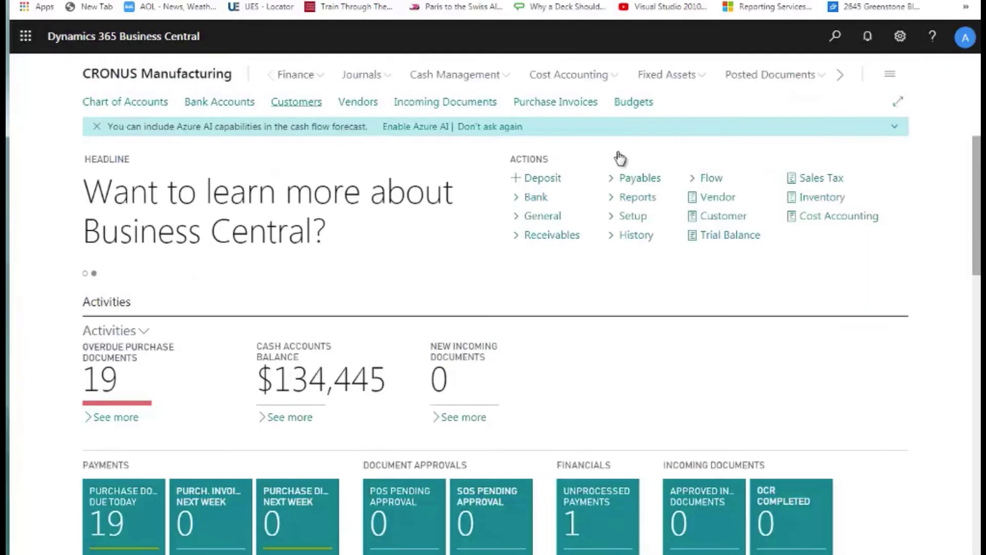
Step: Start Close Income Statement for year ending 12/31/2019 using the GENERAL template and DEFAULT batch
{"action": "left_click", "coordinate": [837, 37]}
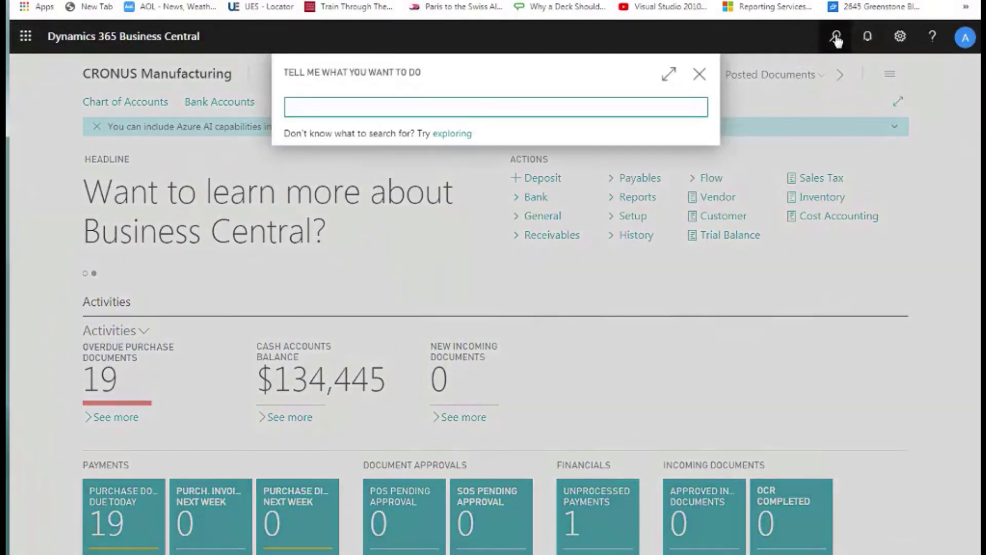
{"action": "type", "text": "close incom"}
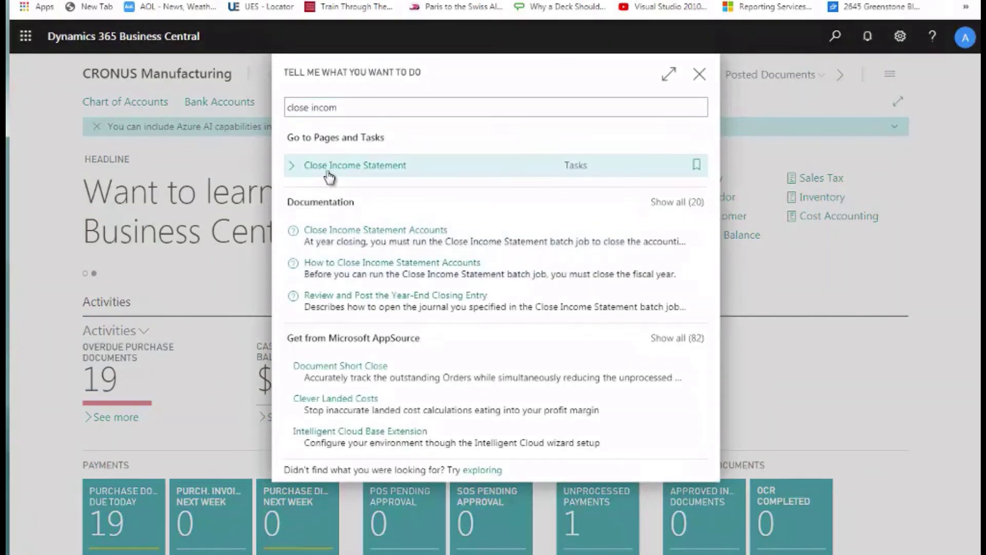
{"action": "left_click", "coordinate": [328, 173]}
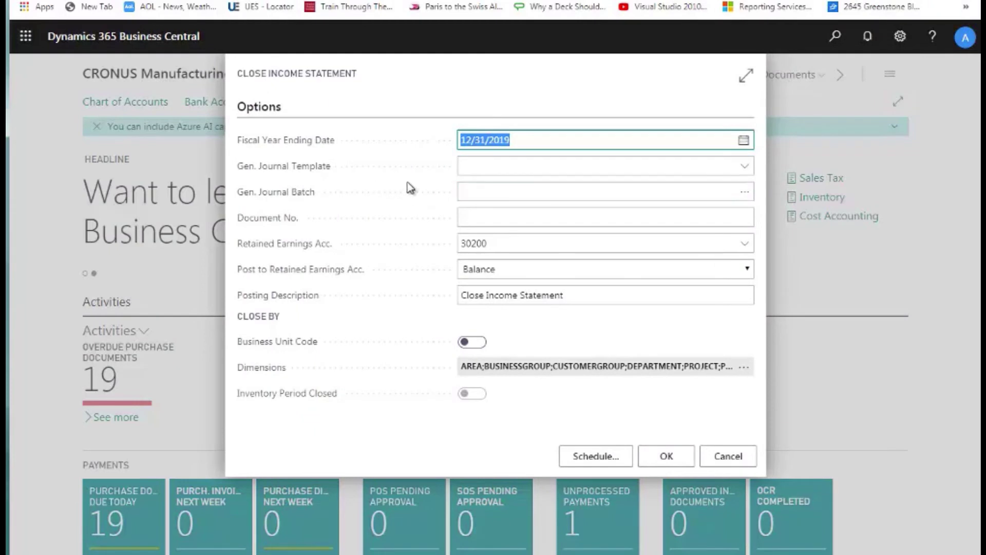
{"action": "left_click", "coordinate": [522, 142]}
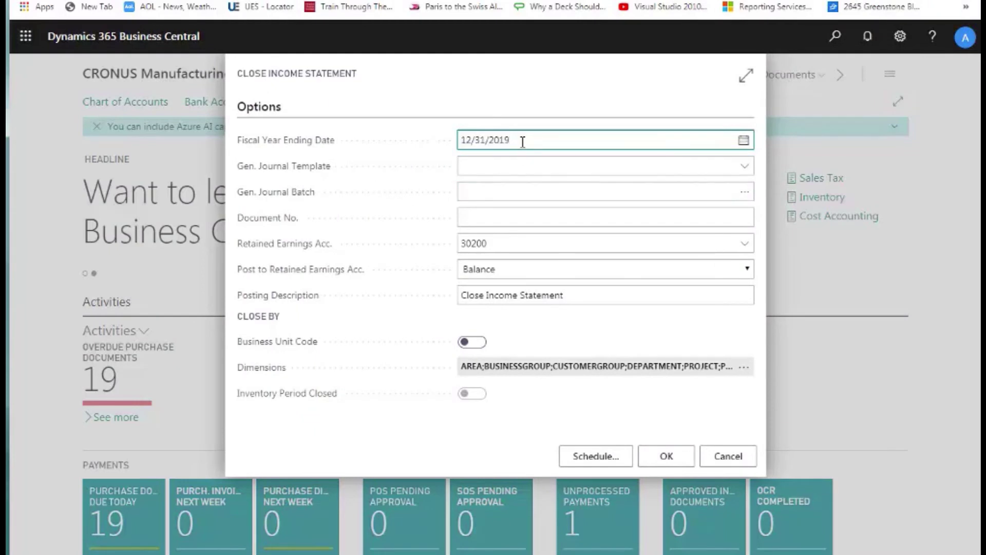
{"action": "left_click", "coordinate": [746, 167]}
{"action": "left_click", "coordinate": [747, 167]}
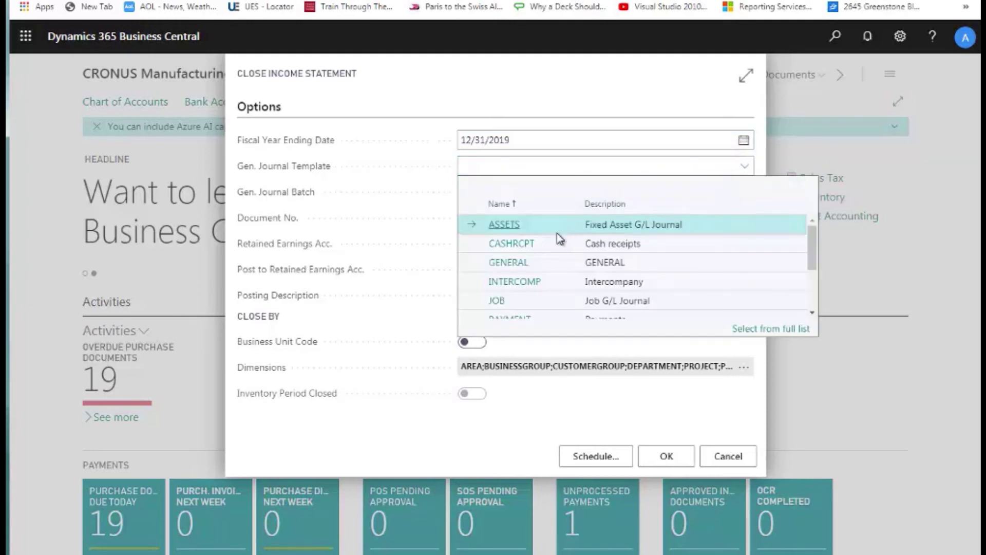
{"action": "left_click", "coordinate": [507, 263]}
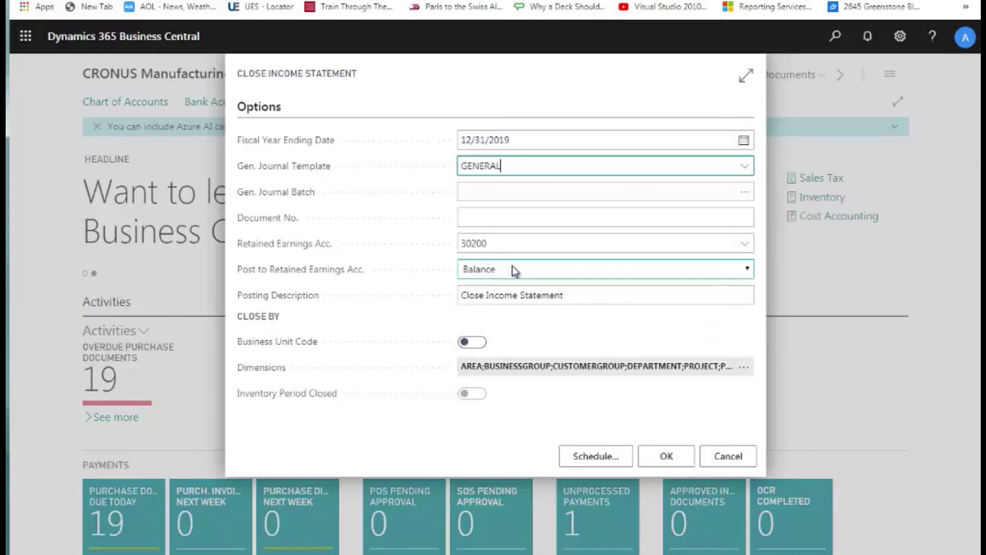
{"action": "left_click", "coordinate": [746, 193]}
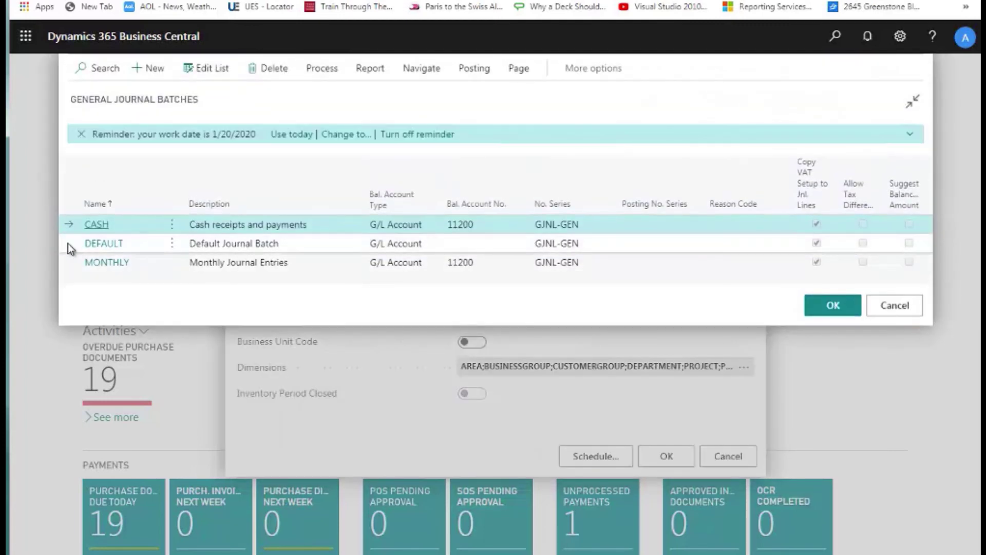
{"action": "left_click", "coordinate": [89, 244]}
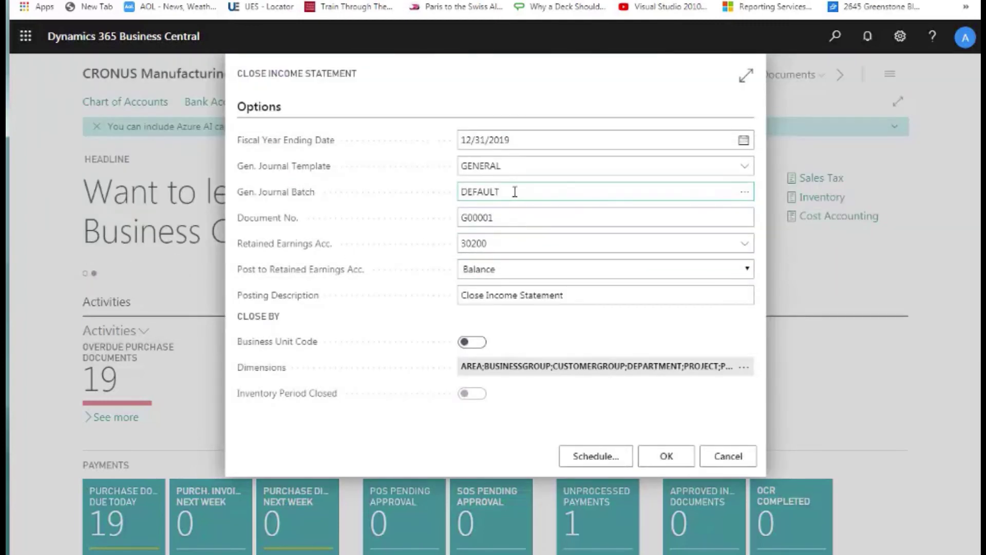
Step: Set retained earnings account 30200 and append '2019' to the posting description
{"action": "left_click", "coordinate": [359, 226]}
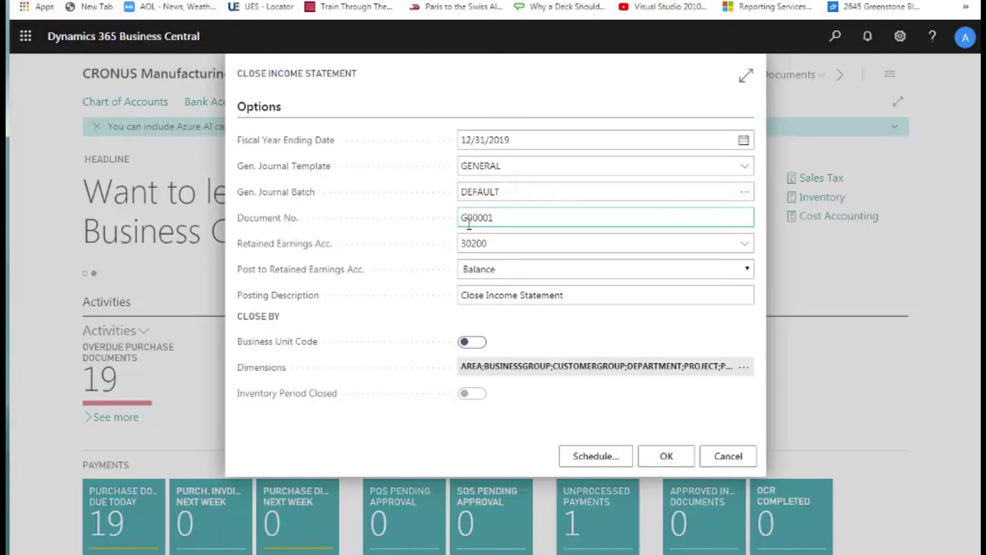
{"action": "key", "text": "Tab"}
{"action": "key", "text": "Tab"}
{"action": "key", "text": "Tab"}
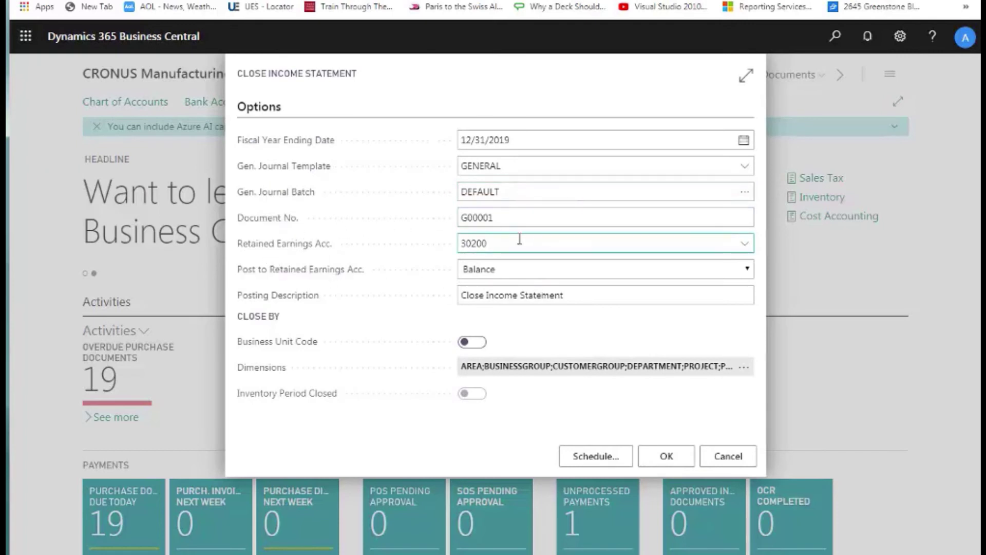
{"action": "left_click", "coordinate": [517, 241]}
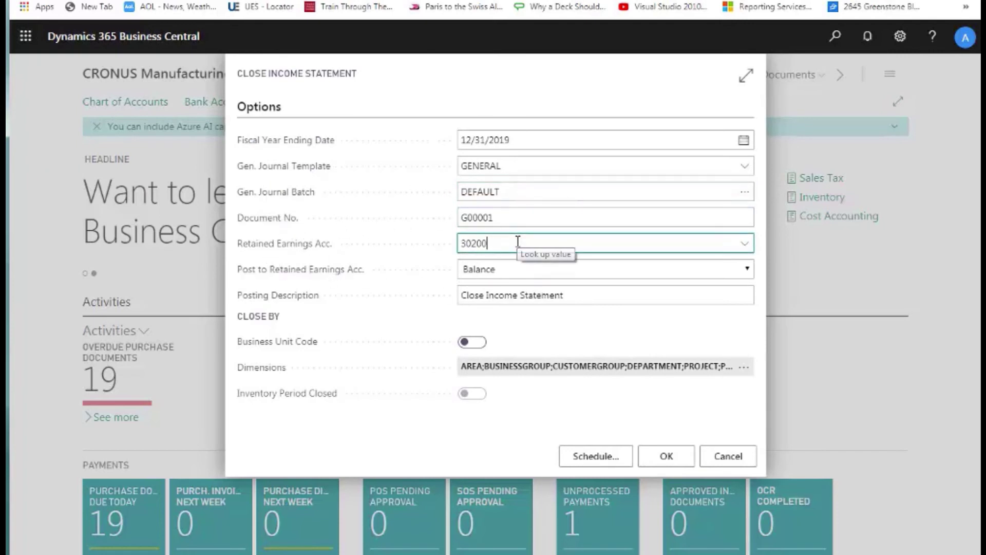
{"action": "left_click", "coordinate": [744, 244]}
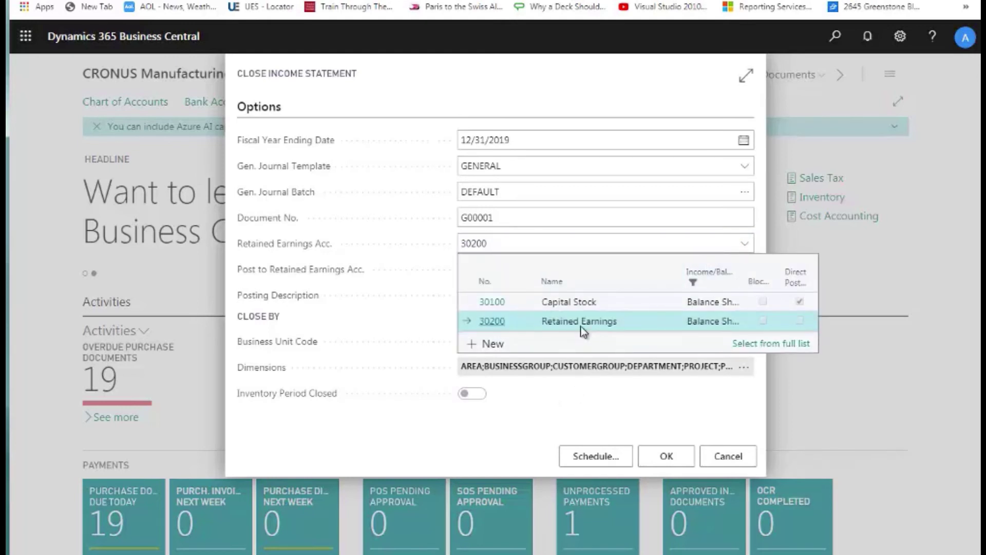
{"action": "left_click", "coordinate": [492, 322]}
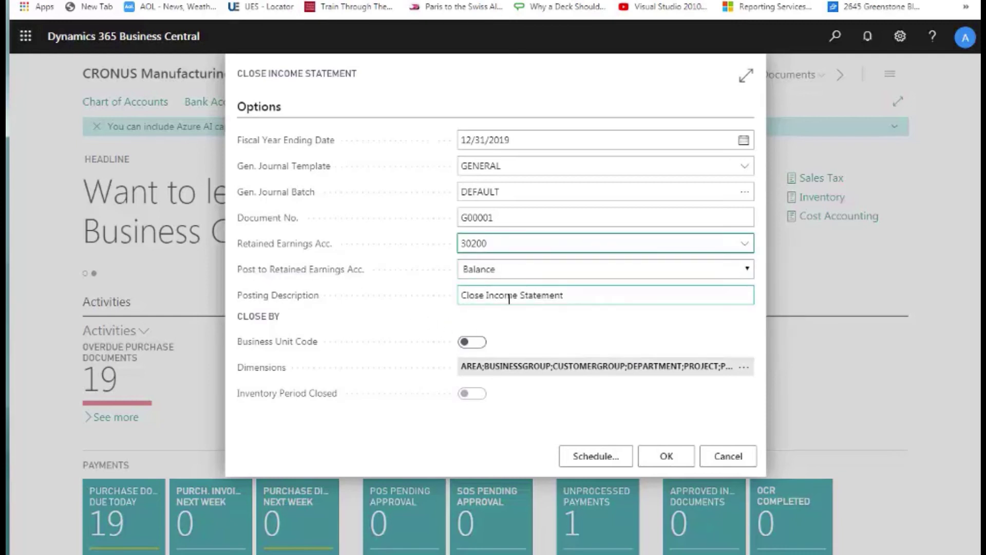
{"action": "left_click", "coordinate": [616, 297]}
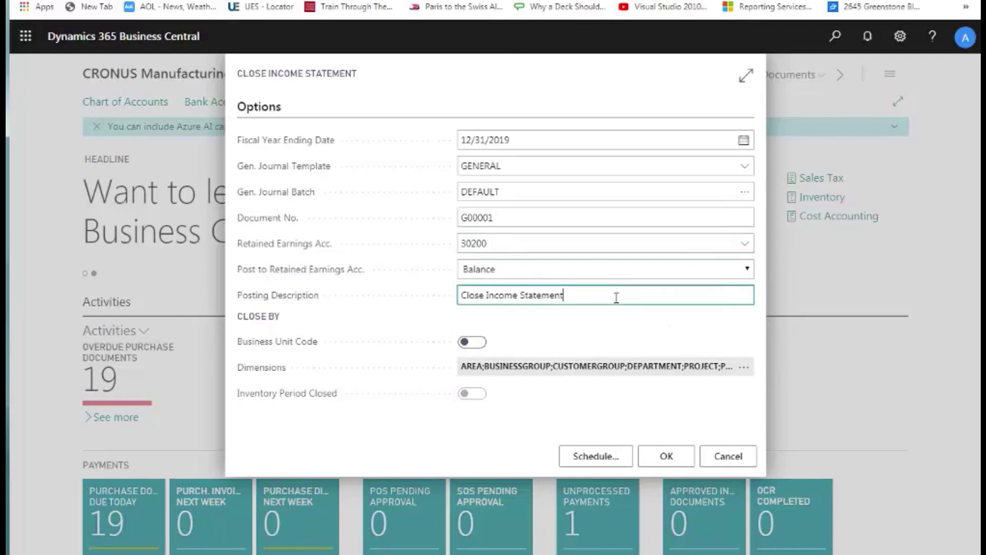
{"action": "type", "text": "2019"}
Step: Review the included dimensions, then run Close Income Statement and acknowledge the journal lines created
{"action": "left_click", "coordinate": [743, 366]}
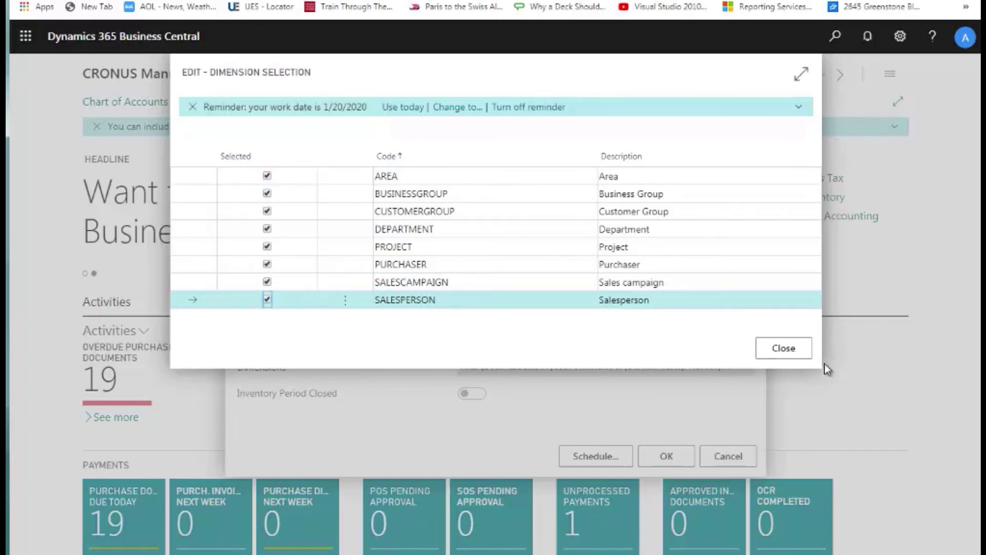
{"action": "left_click", "coordinate": [784, 350]}
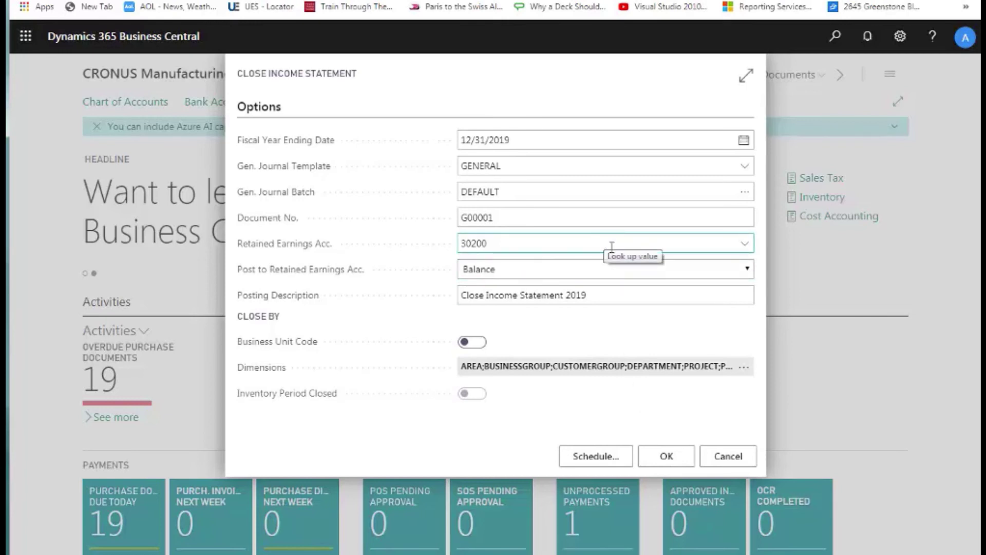
{"action": "left_click", "coordinate": [666, 459]}
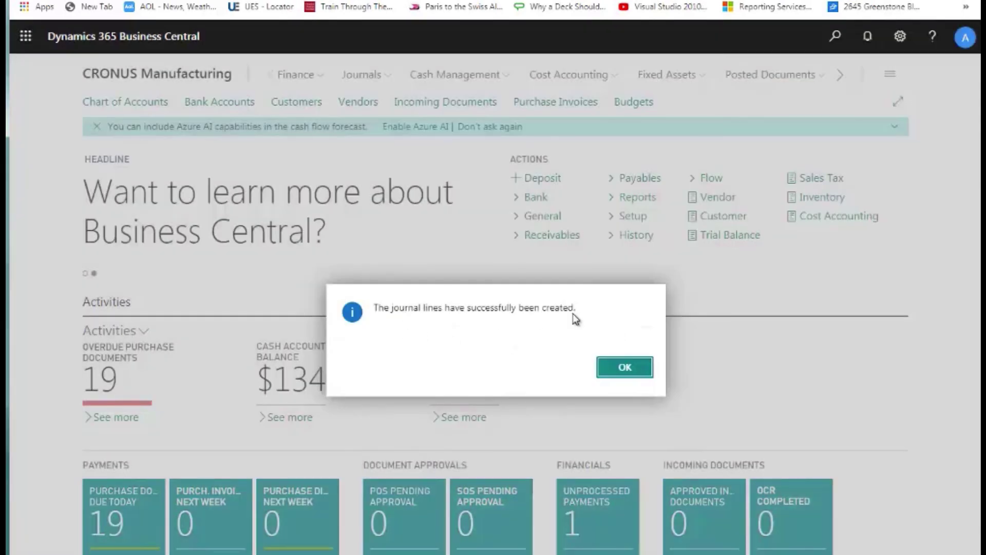
{"action": "left_click", "coordinate": [638, 369]}
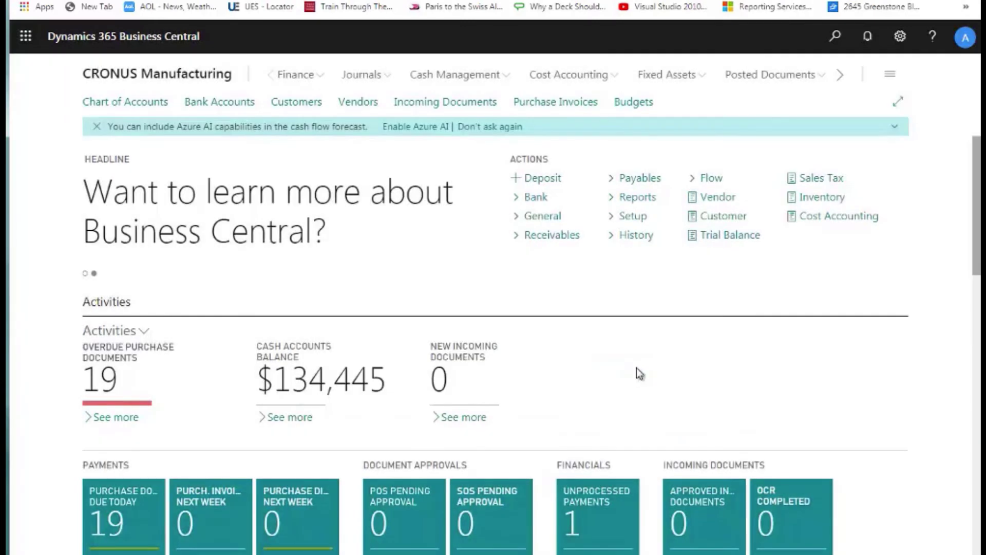
{"action": "left_click", "coordinate": [823, 46]}
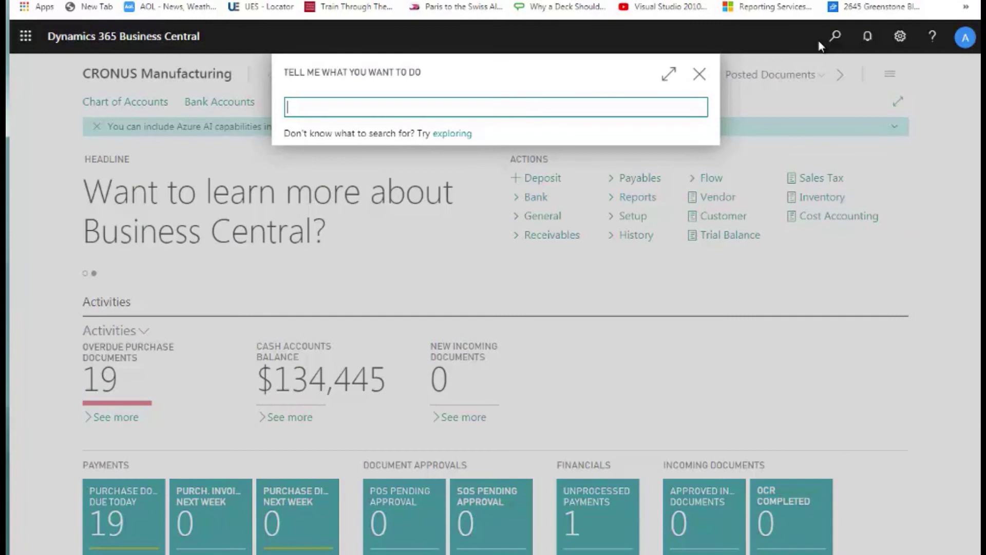
{"action": "type", "text": "General journal"}
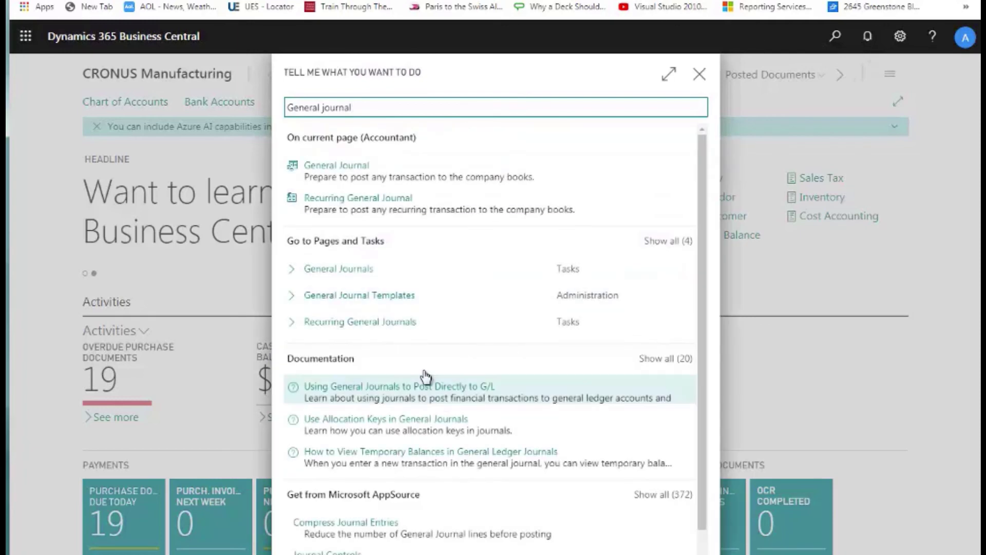
{"action": "left_click", "coordinate": [364, 280]}
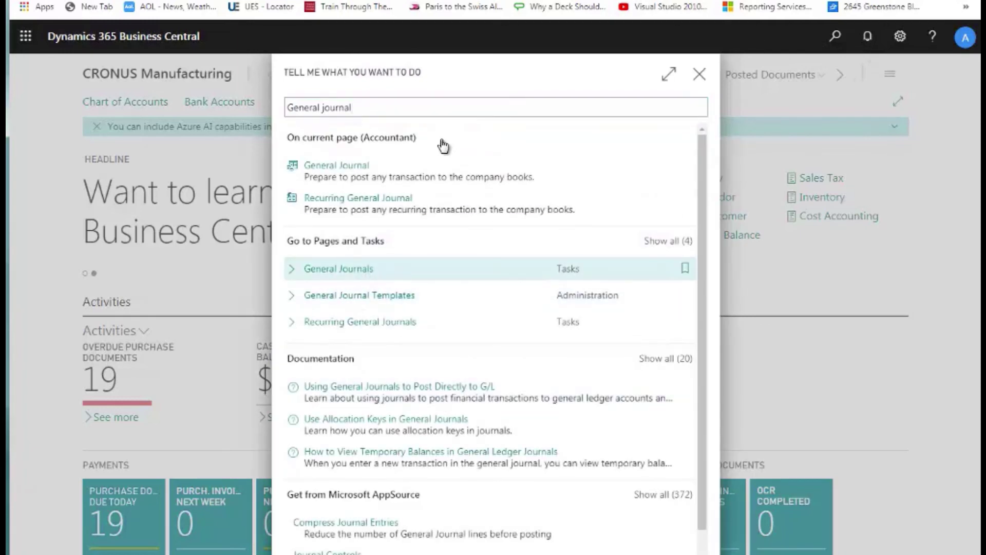
{"action": "key", "text": "Return"}
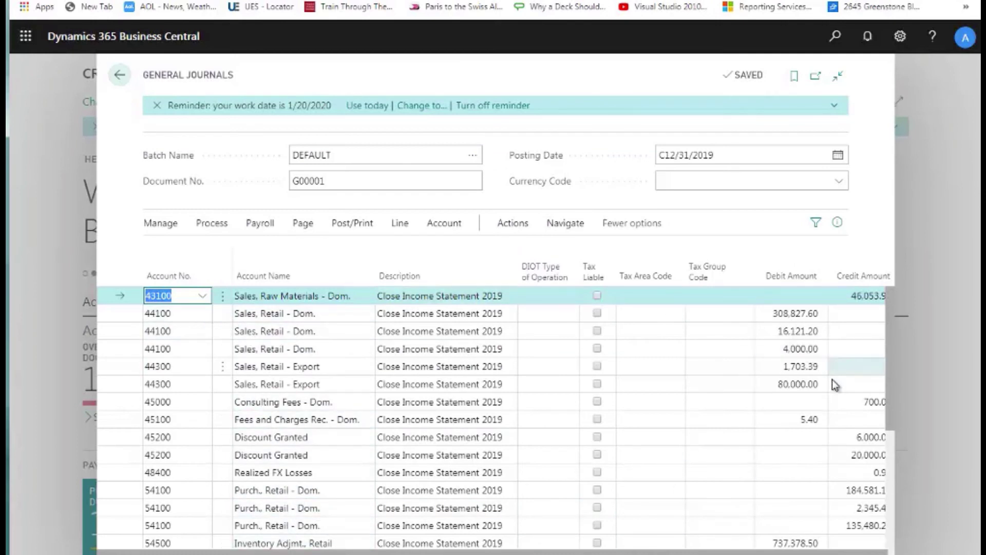
{"action": "left_click_drag", "start_coordinate": [889, 406], "coordinate": [891, 551]}
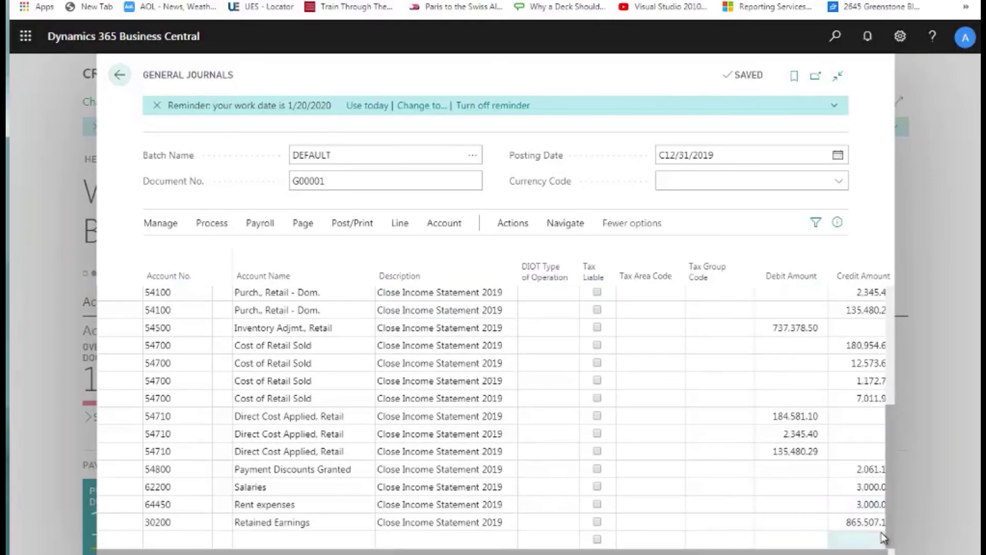
{"action": "left_click_drag", "start_coordinate": [893, 531], "coordinate": [894, 553]}
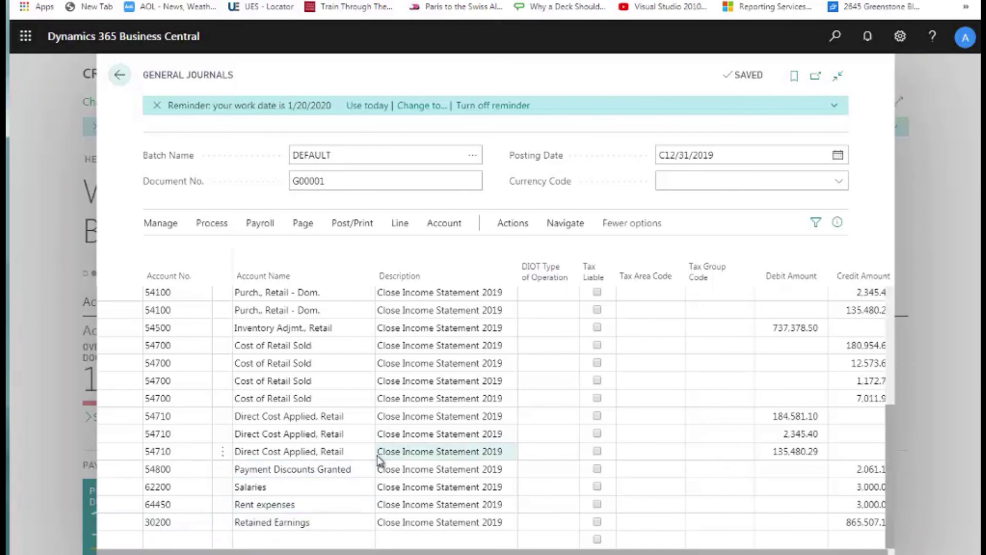
{"action": "scroll", "coordinate": [378, 457], "scroll_direction": "up", "scroll_amount": 3}
{"action": "scroll", "coordinate": [377, 455], "scroll_direction": "up", "scroll_amount": 1}
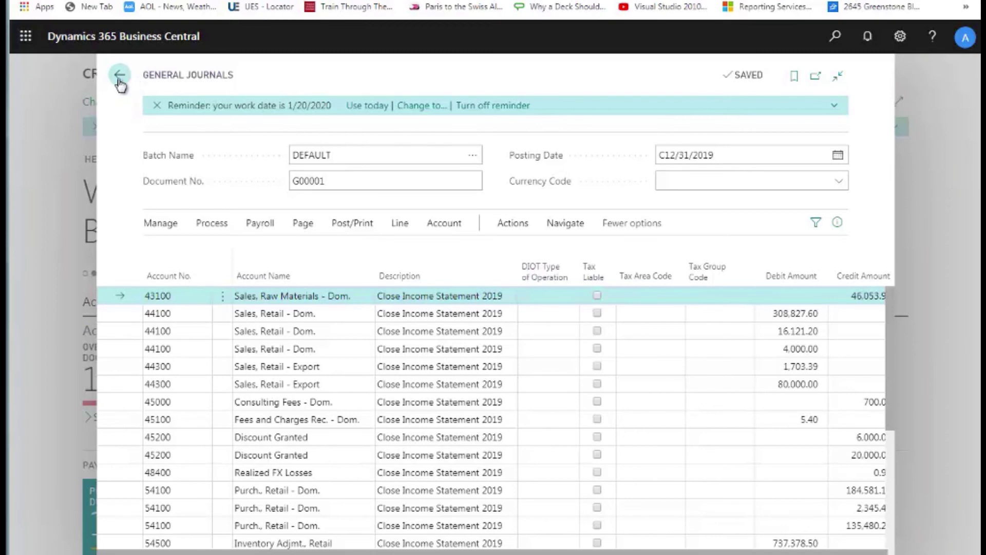
{"action": "left_click", "coordinate": [119, 80]}
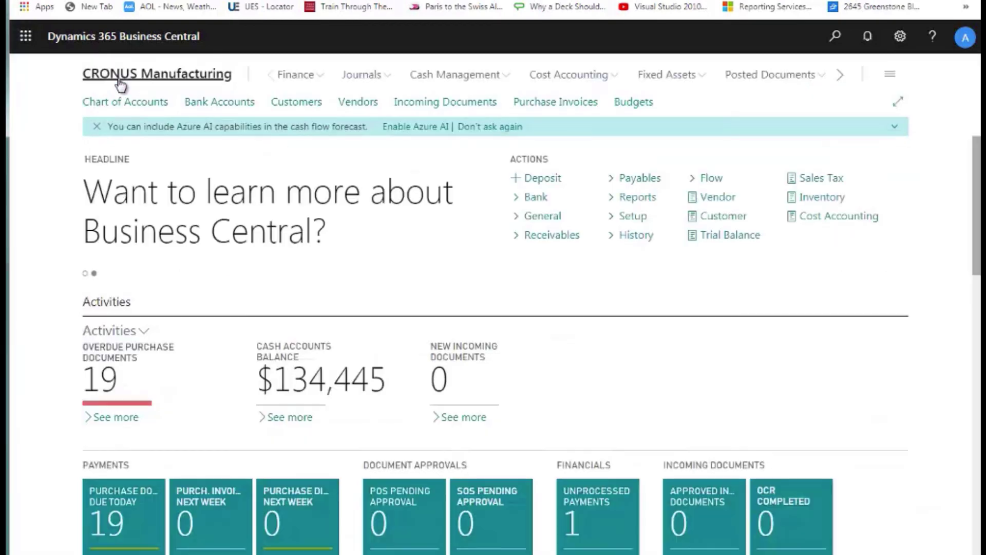
Step: Reopen the Accounting Periods list and show, then hide, its Process actions
{"action": "left_click", "coordinate": [835, 36]}
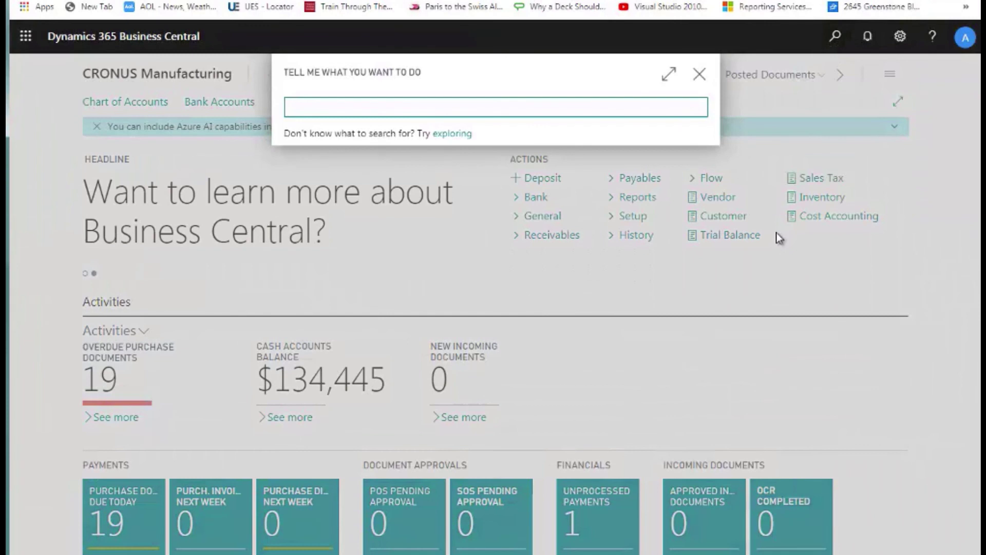
{"action": "type", "text": "accounting per"}
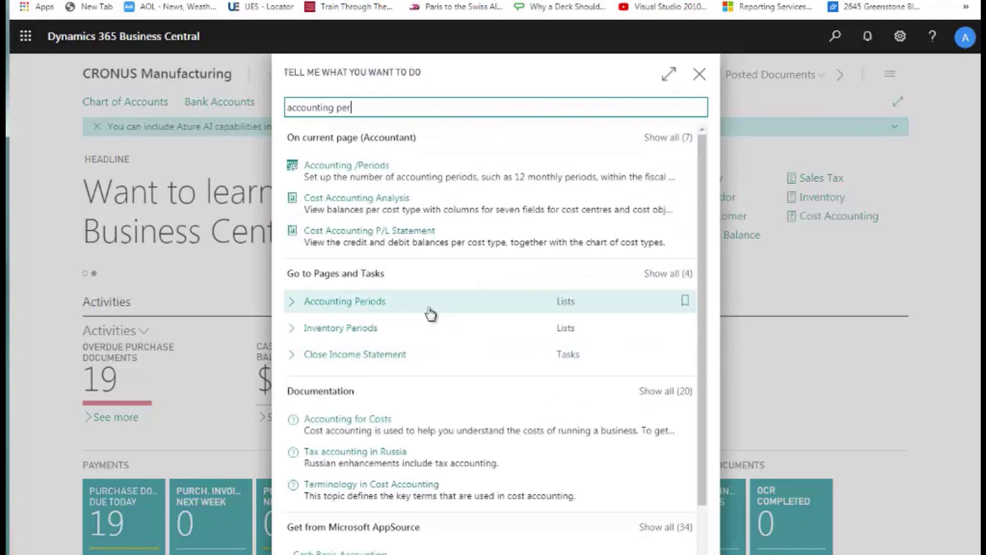
{"action": "left_click", "coordinate": [355, 304]}
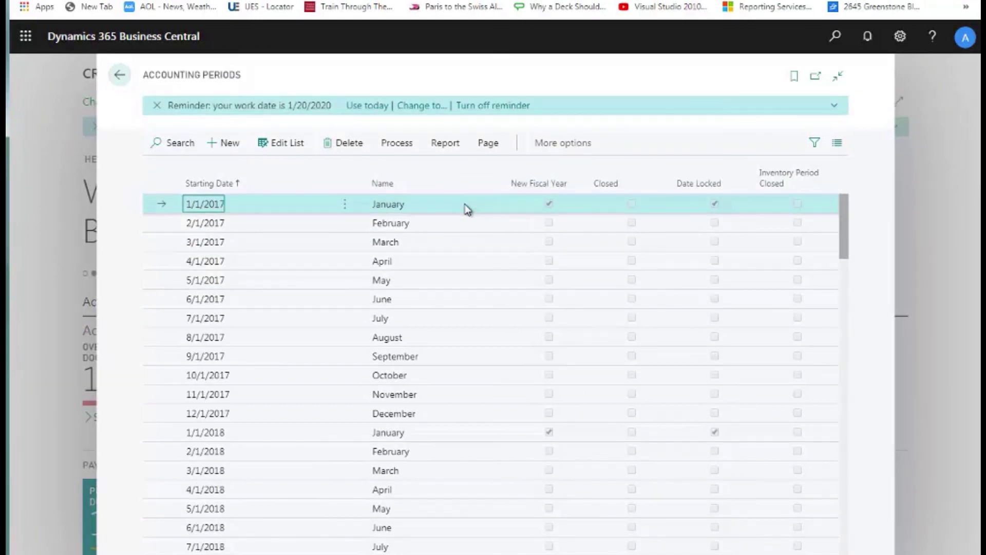
{"action": "left_click", "coordinate": [405, 147]}
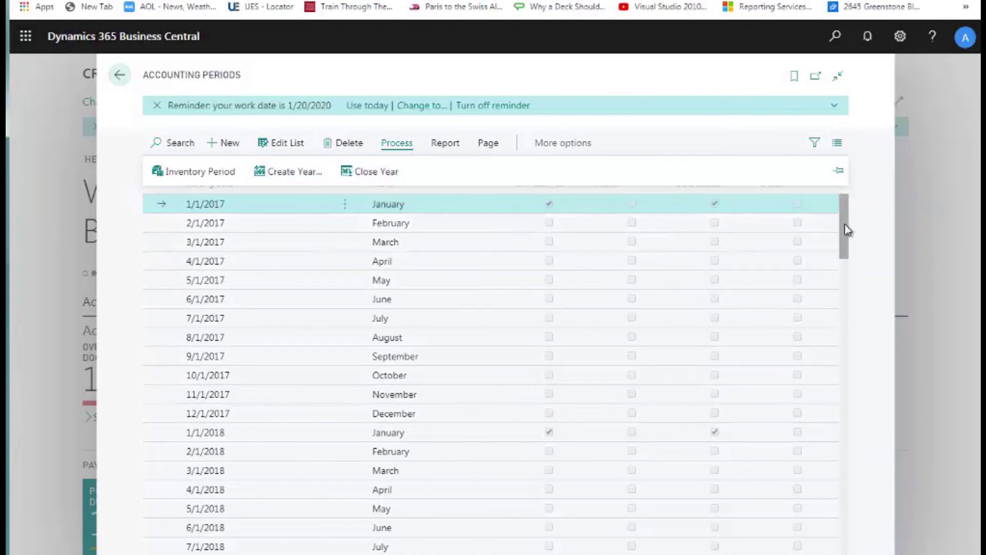
{"action": "left_click", "coordinate": [846, 196]}
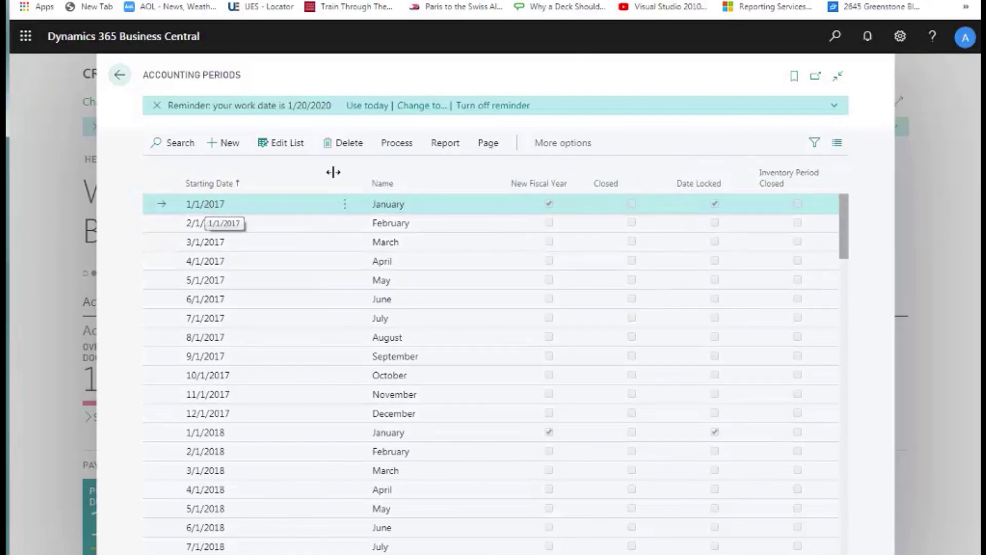
Step: Close the 2017 fiscal year (01/01/17–12/31/17) from Accounting Periods and confirm
{"action": "left_click", "coordinate": [405, 148]}
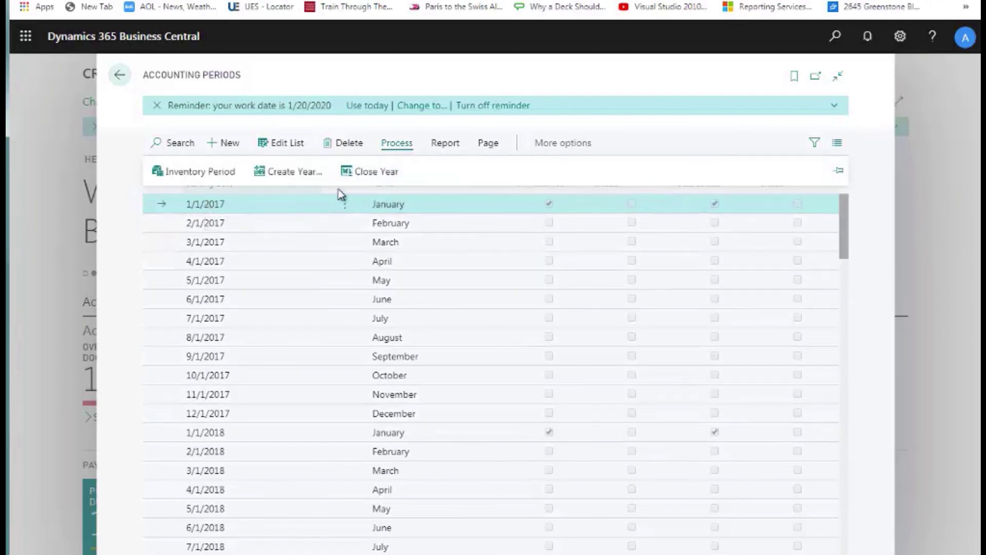
{"action": "left_click", "coordinate": [377, 175]}
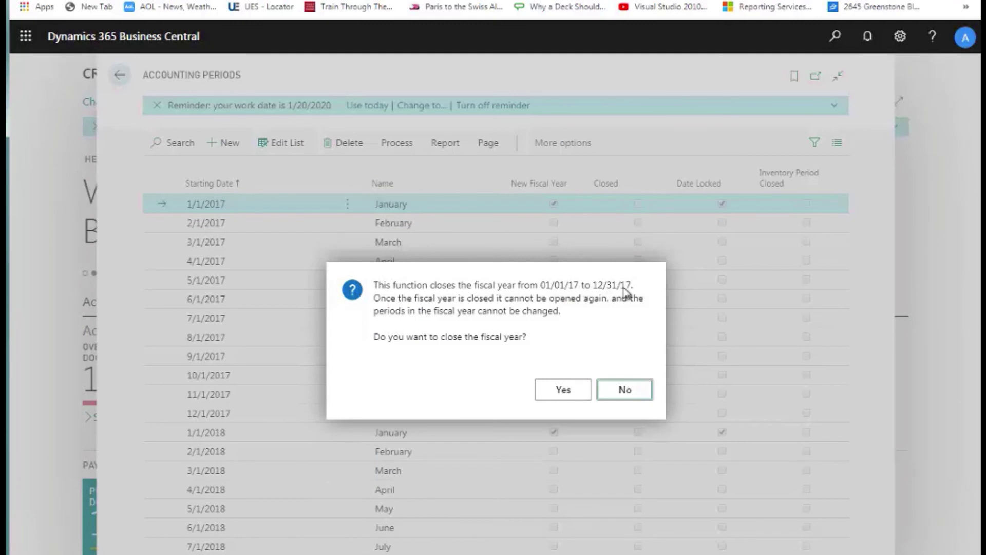
{"action": "left_click", "coordinate": [568, 395]}
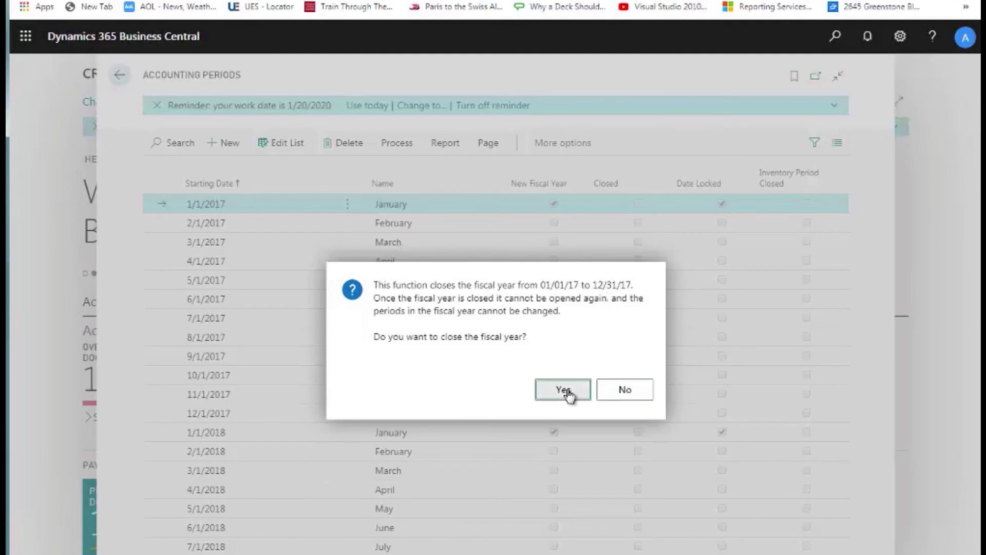